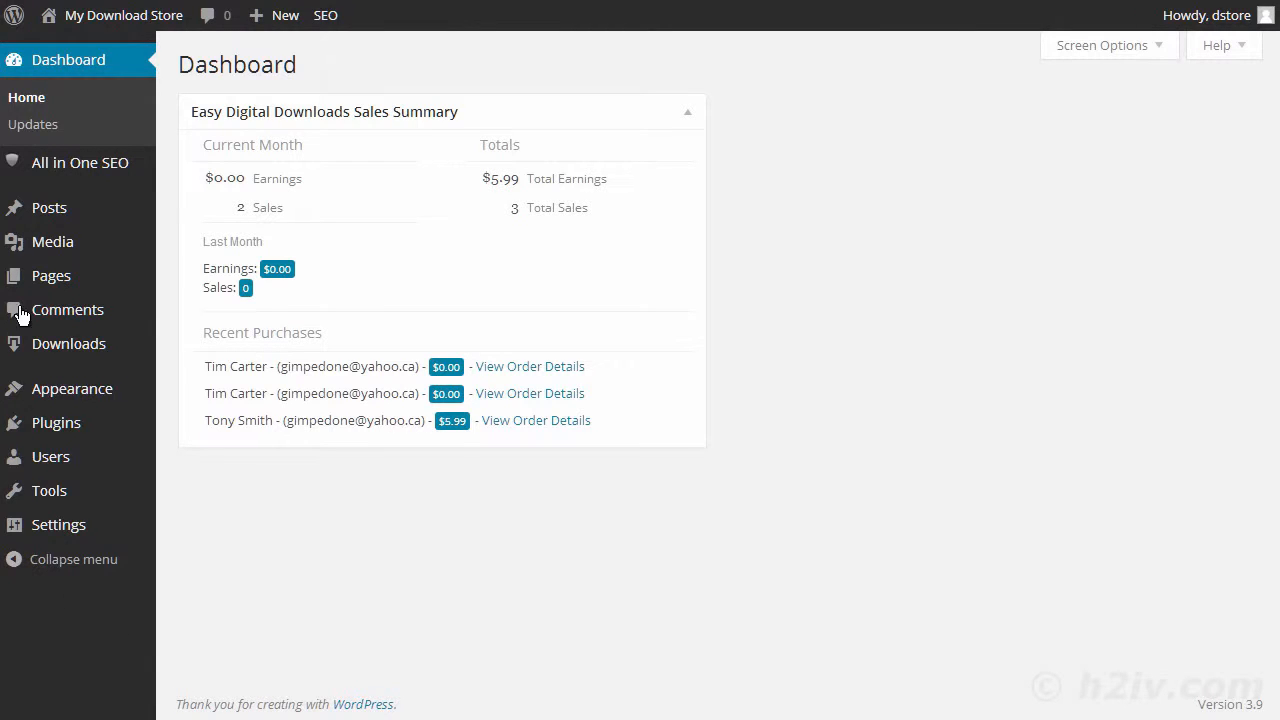
# - Find the Email Users plugin in the plugin directory by searching for "email users", and install and activate it
pyautogui.moveTo(86, 428)
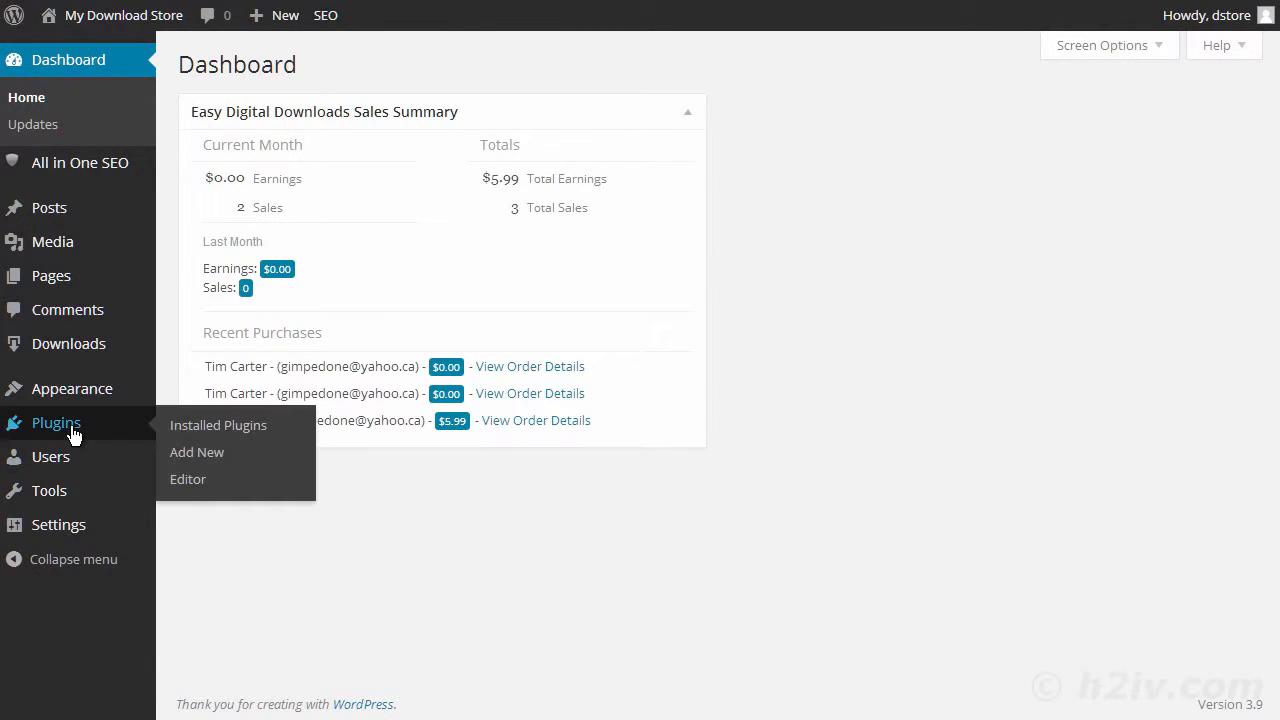
pyautogui.click(230, 452)
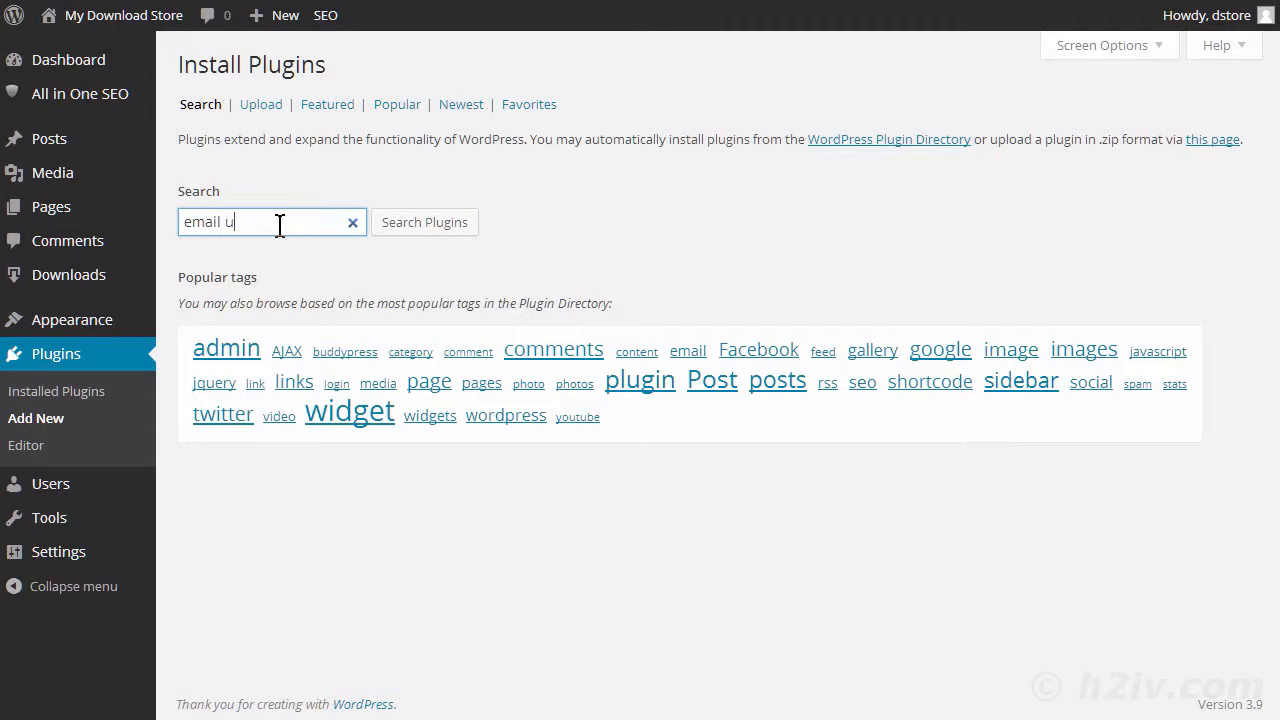
pyautogui.write('rs')
pyautogui.press('Return')
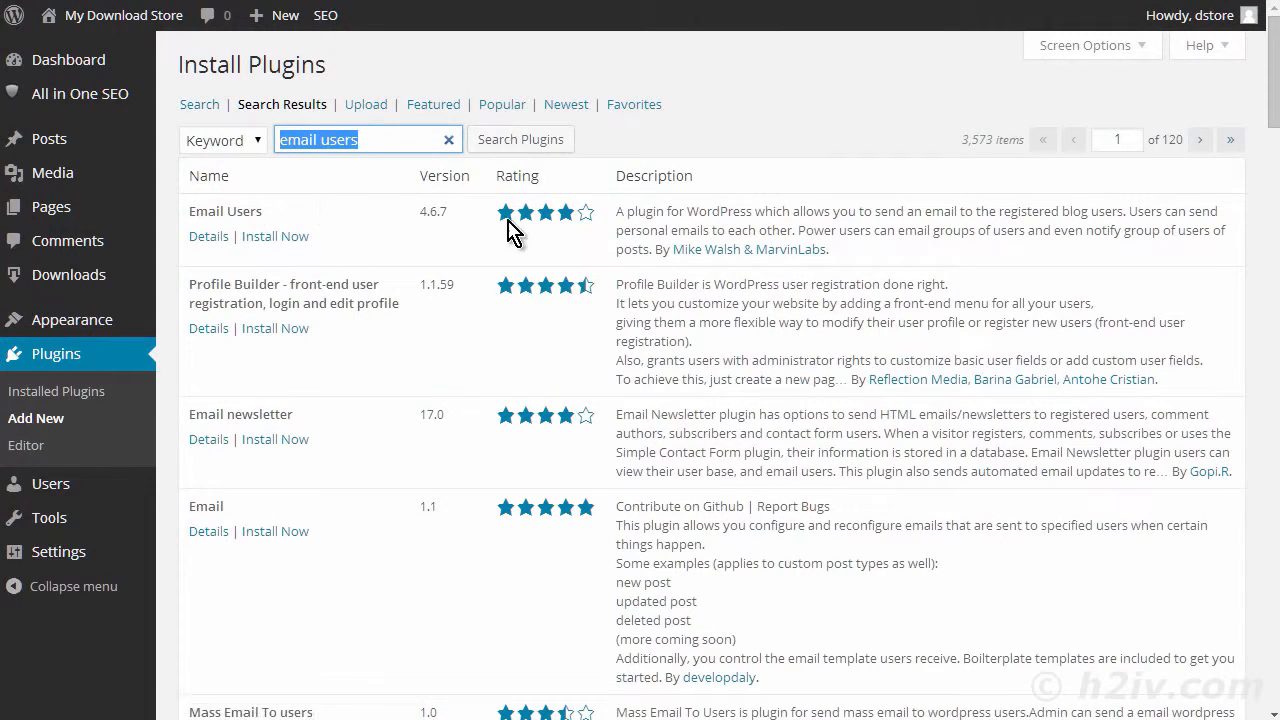
pyautogui.click(275, 236)
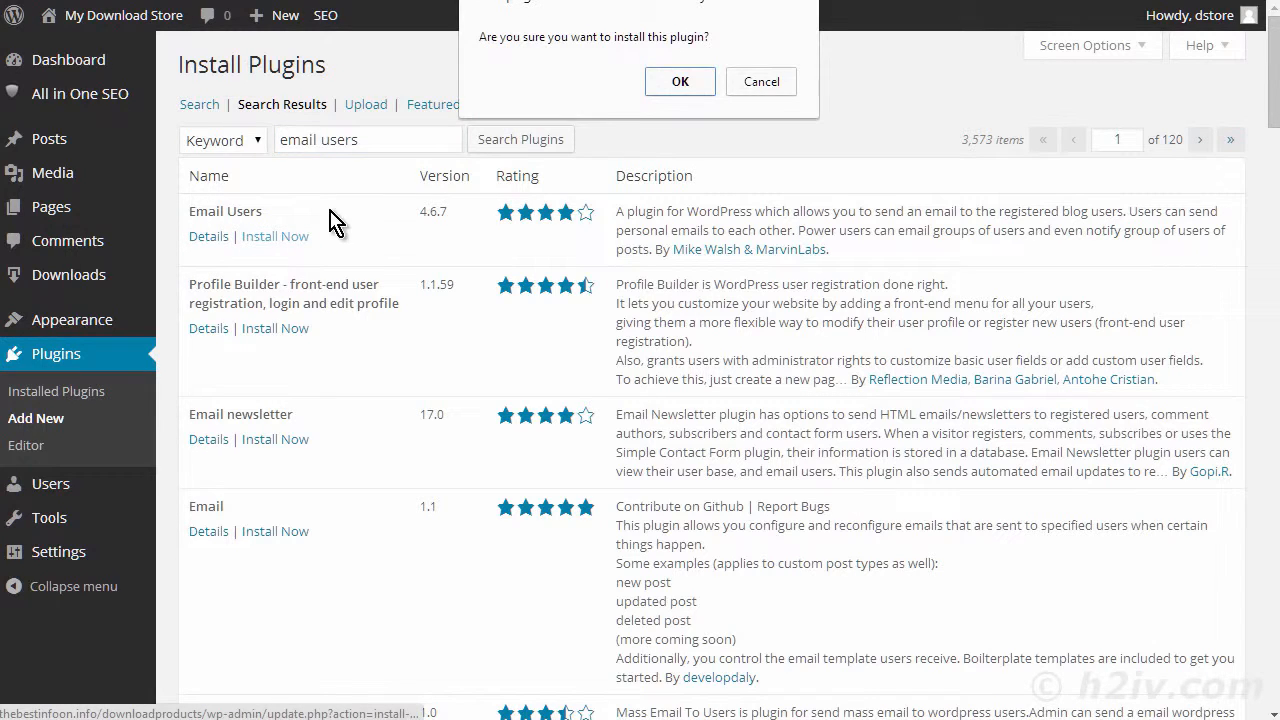
pyautogui.click(672, 82)
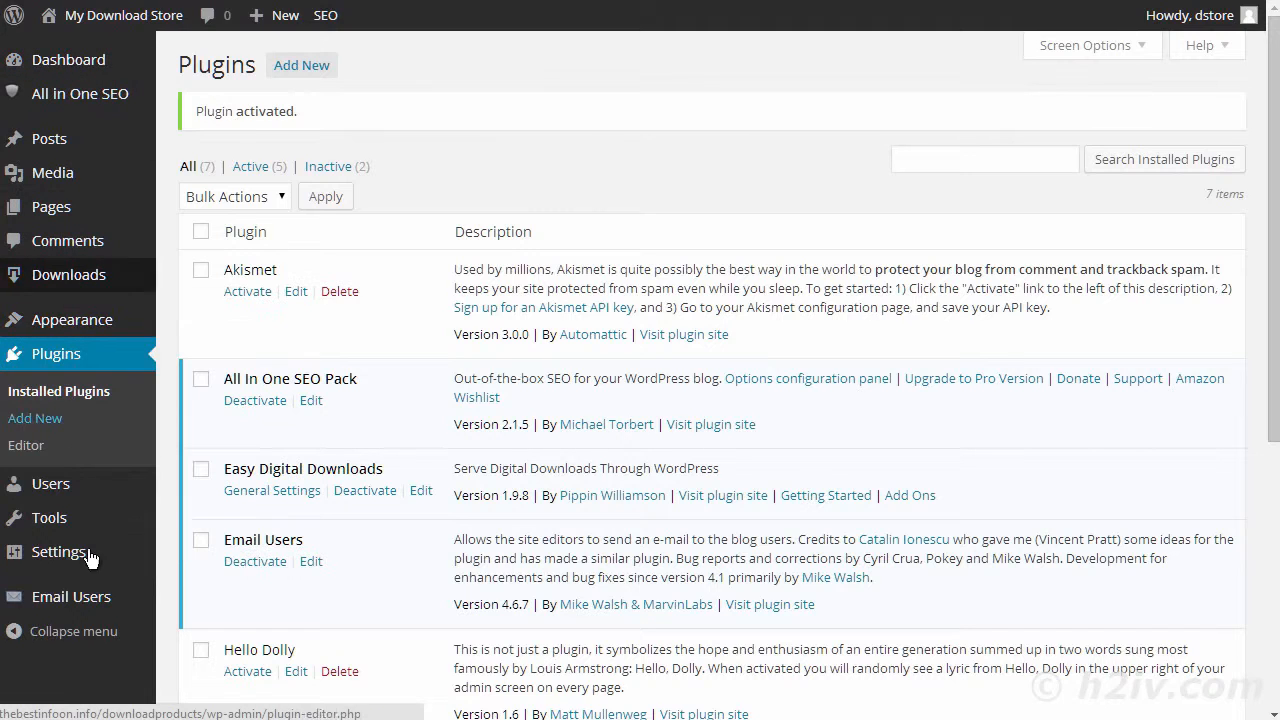
# - Open the Email Users plugin's User Settings and look through the available bulk actions for notifications and mass email
pyautogui.moveTo(65, 605)
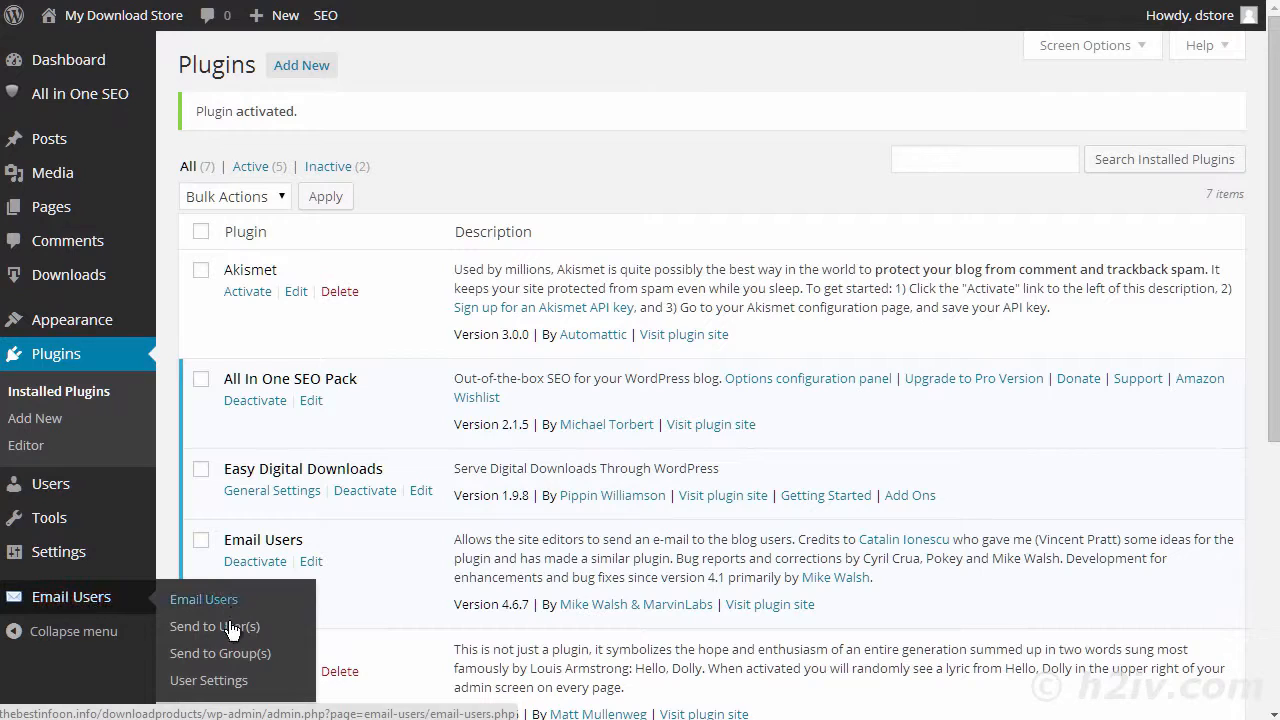
pyautogui.click(232, 683)
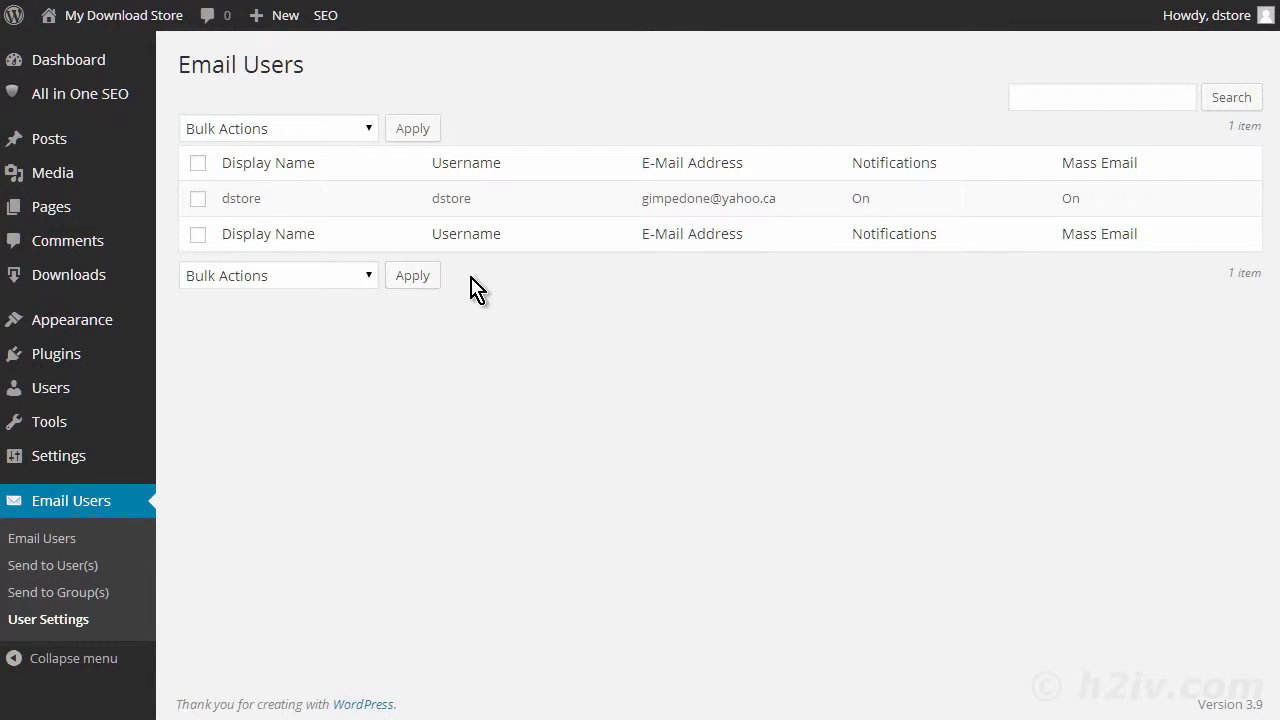
pyautogui.click(368, 285)
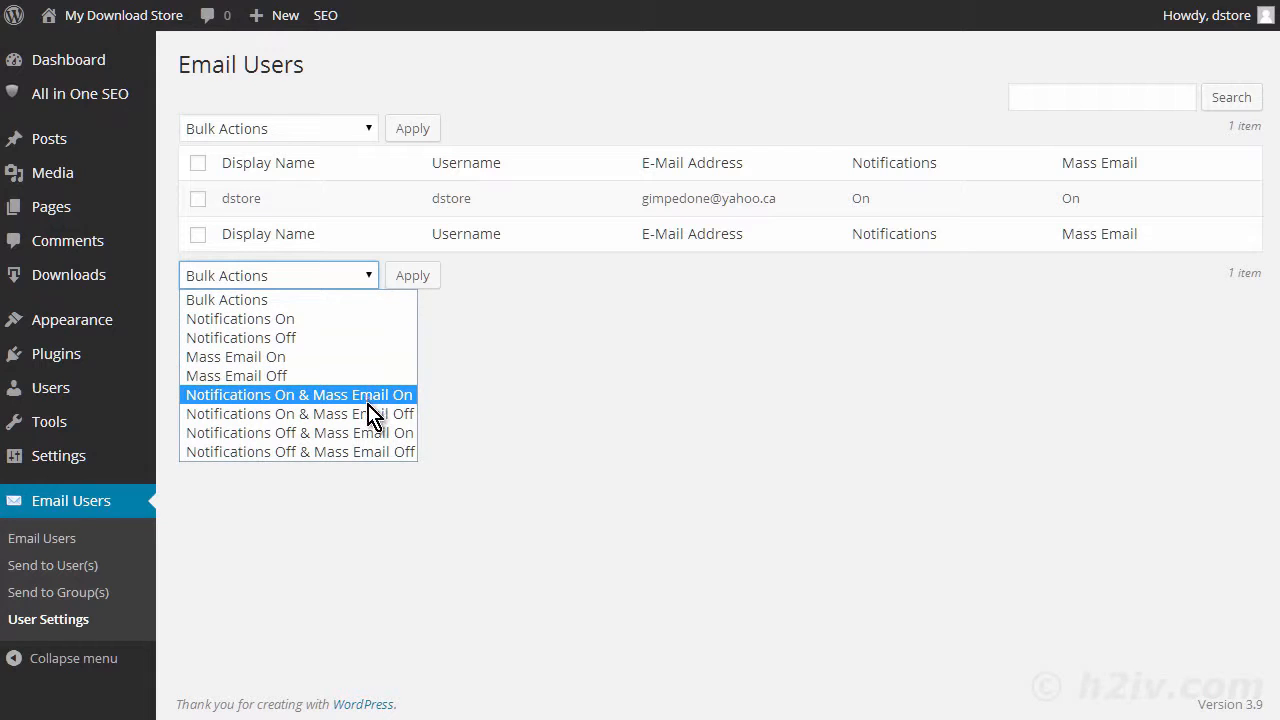
pyautogui.click(642, 465)
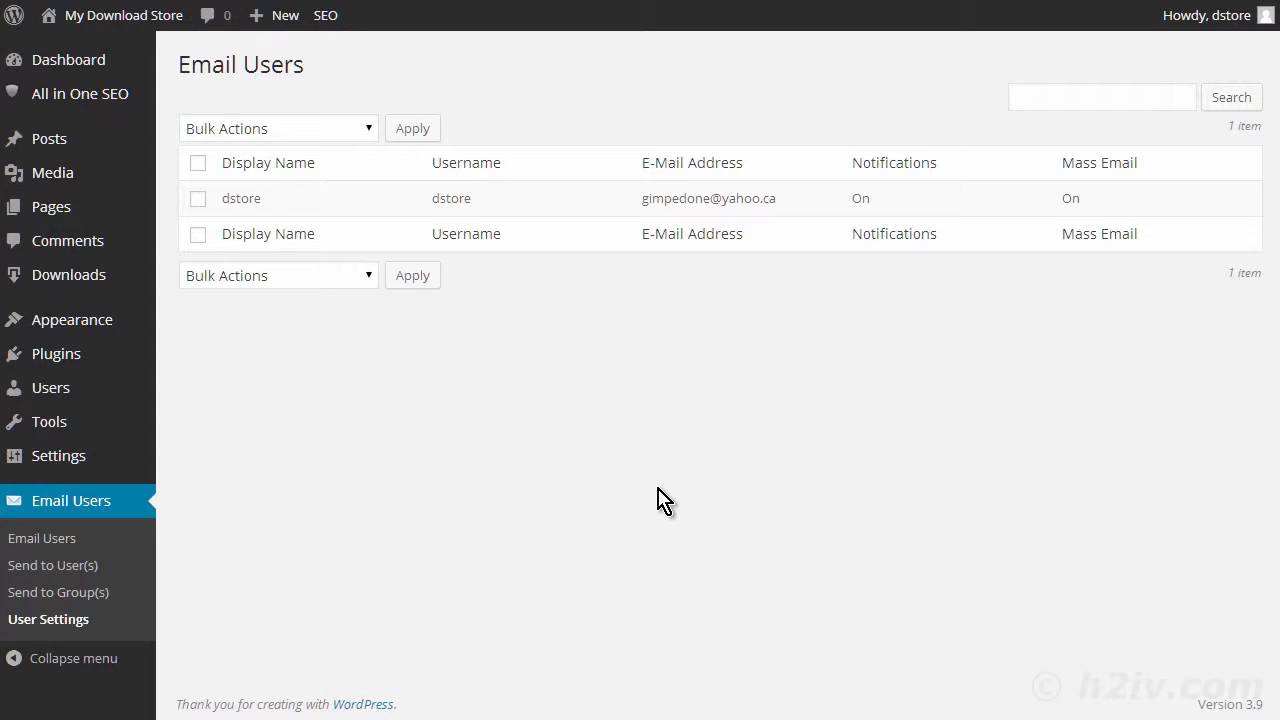
# - Open the Email Users plugin's settings page and check which mail formats are available
pyautogui.moveTo(69, 463)
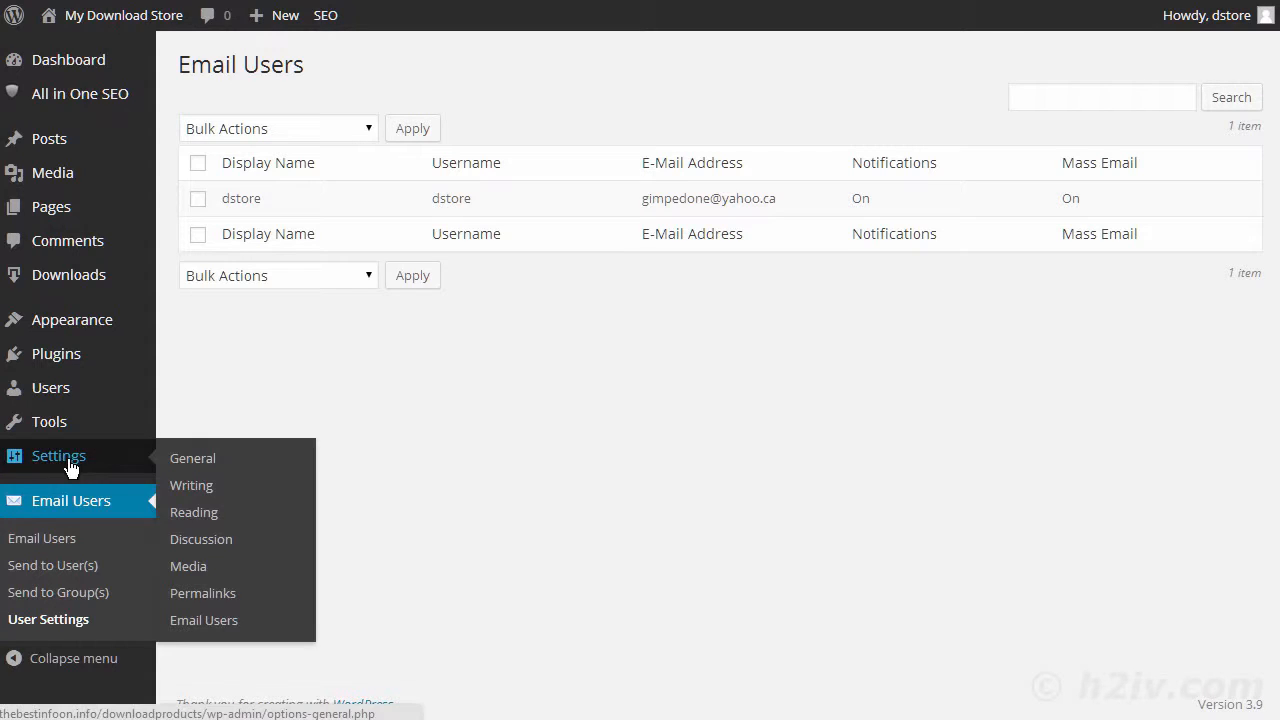
pyautogui.click(208, 622)
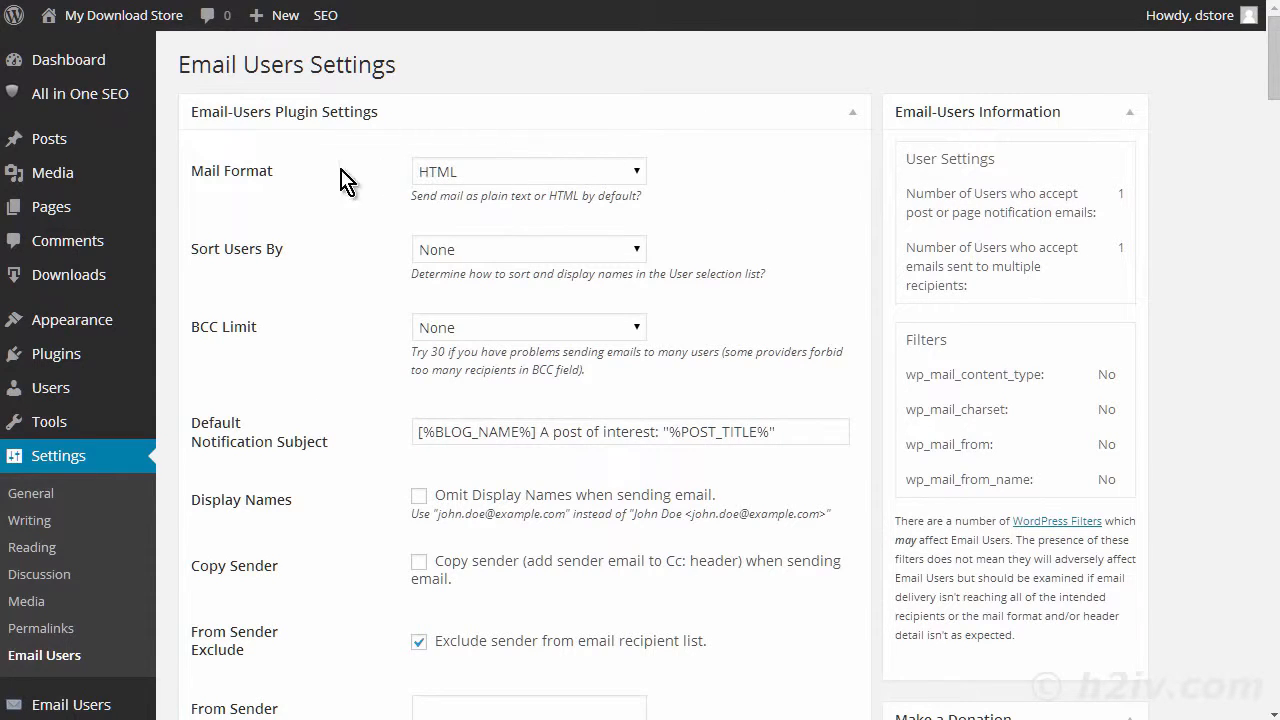
pyautogui.click(640, 174)
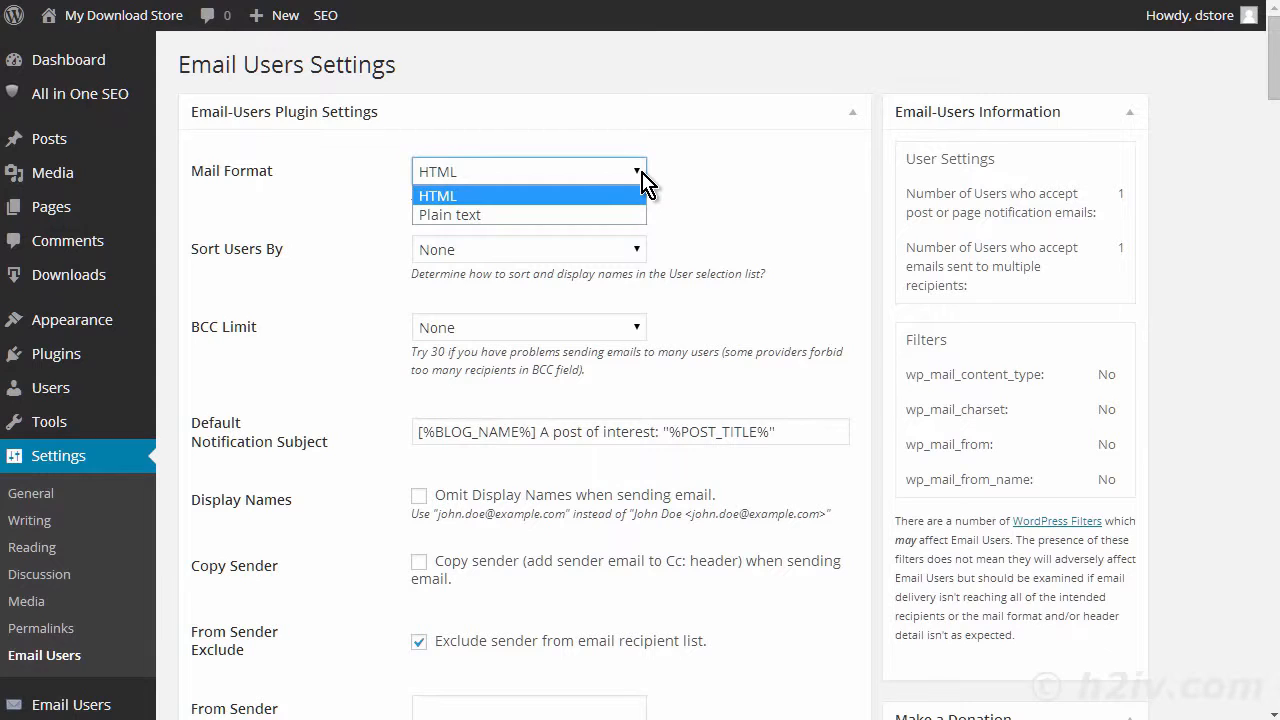
pyautogui.click(641, 172)
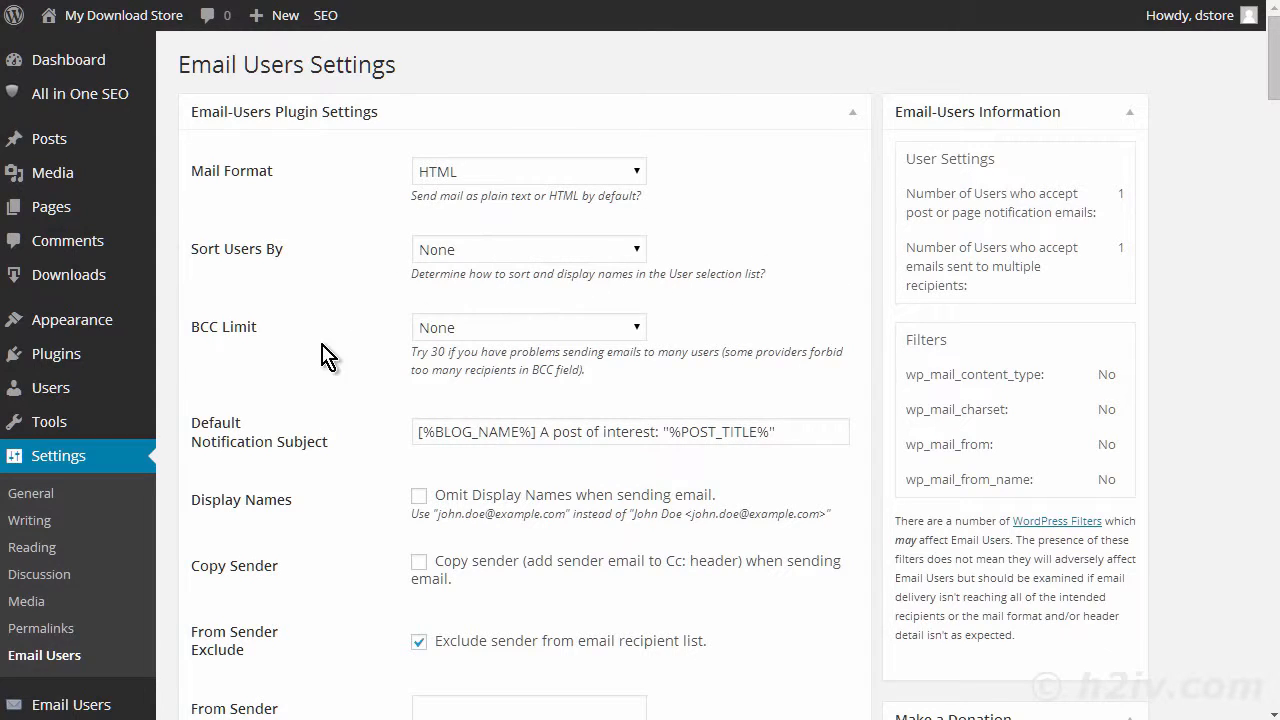
# - Set the BCC Limit for Email Users to 30
pyautogui.scroll(-1, 340, 372)
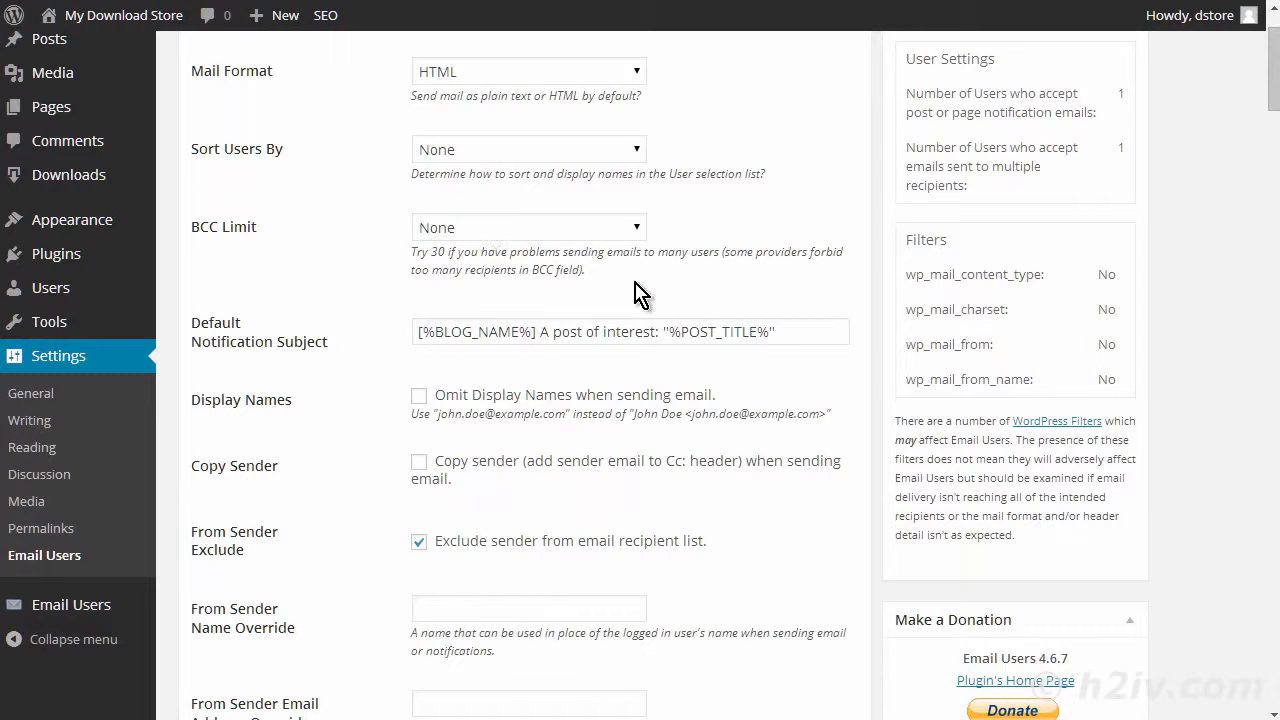
pyautogui.click(506, 241)
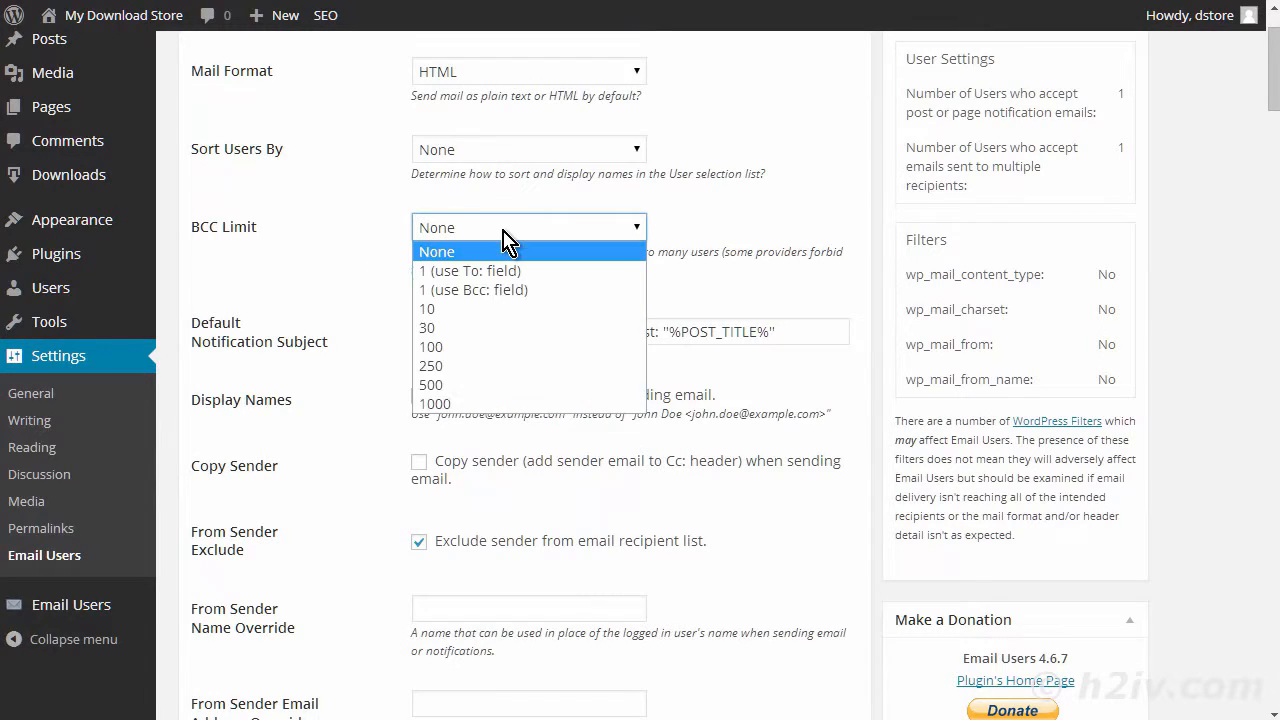
pyautogui.click(498, 326)
pyautogui.click(358, 303)
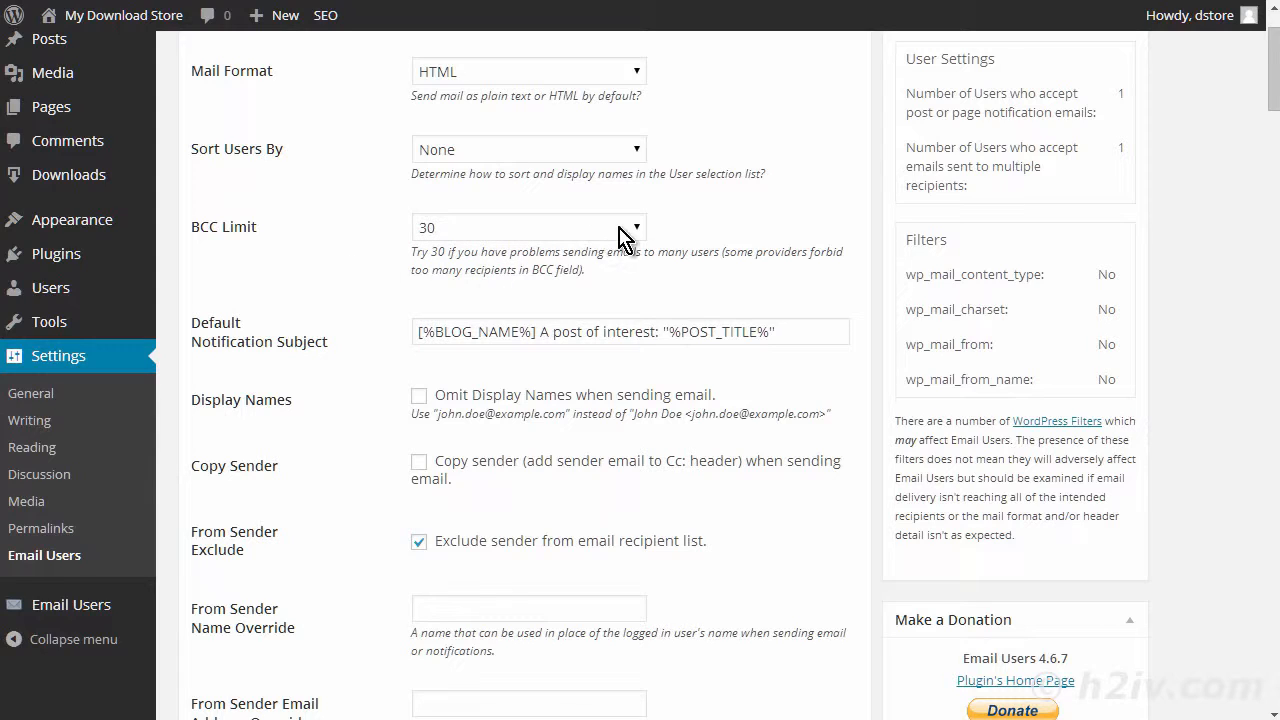
# - Review the notification subject, display name, sender, address override and default notification body settings of Email Users
pyautogui.scroll(-2, 350, 340)
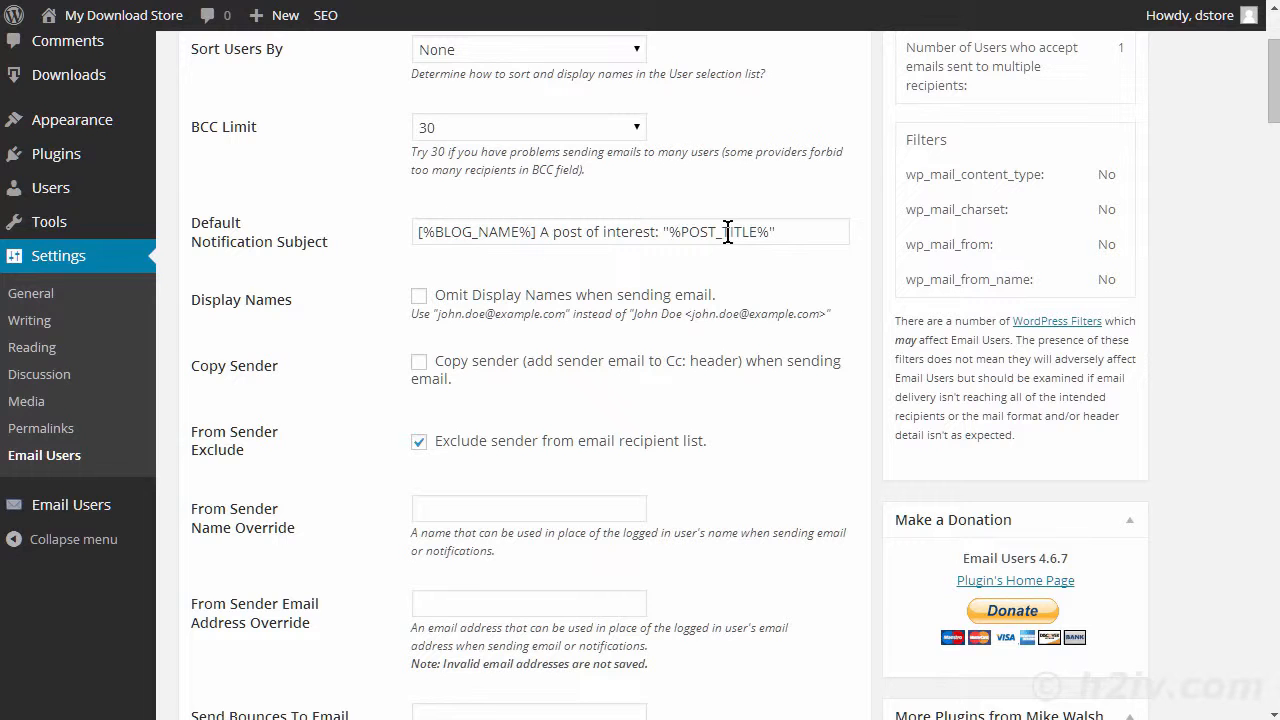
pyautogui.scroll(-2, 334, 343)
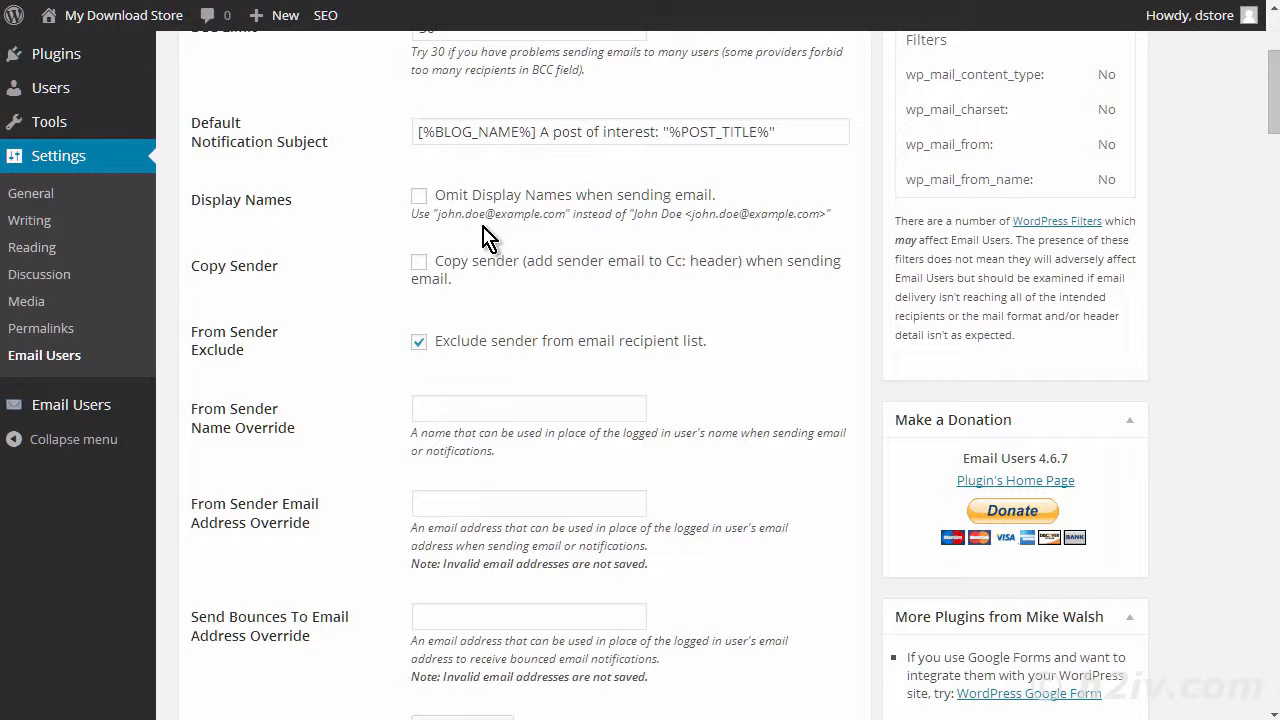
pyautogui.scroll(-1, 340, 315)
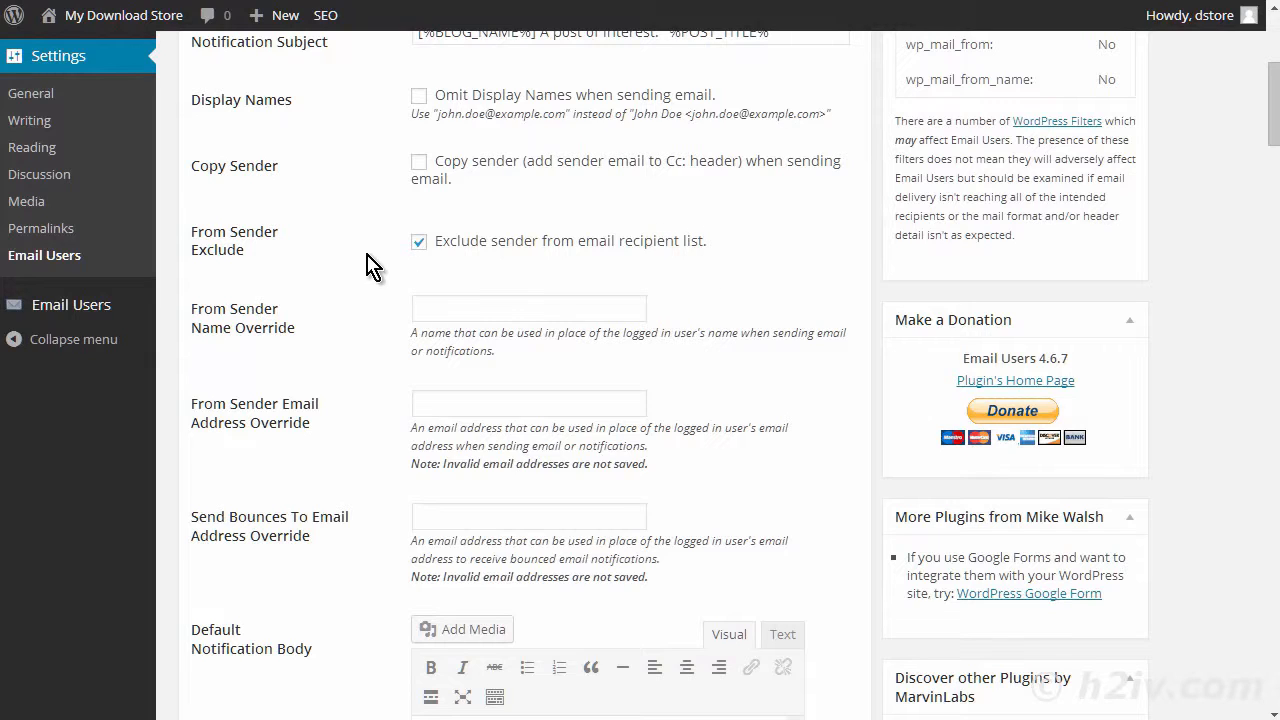
pyautogui.scroll(-2, 372, 290)
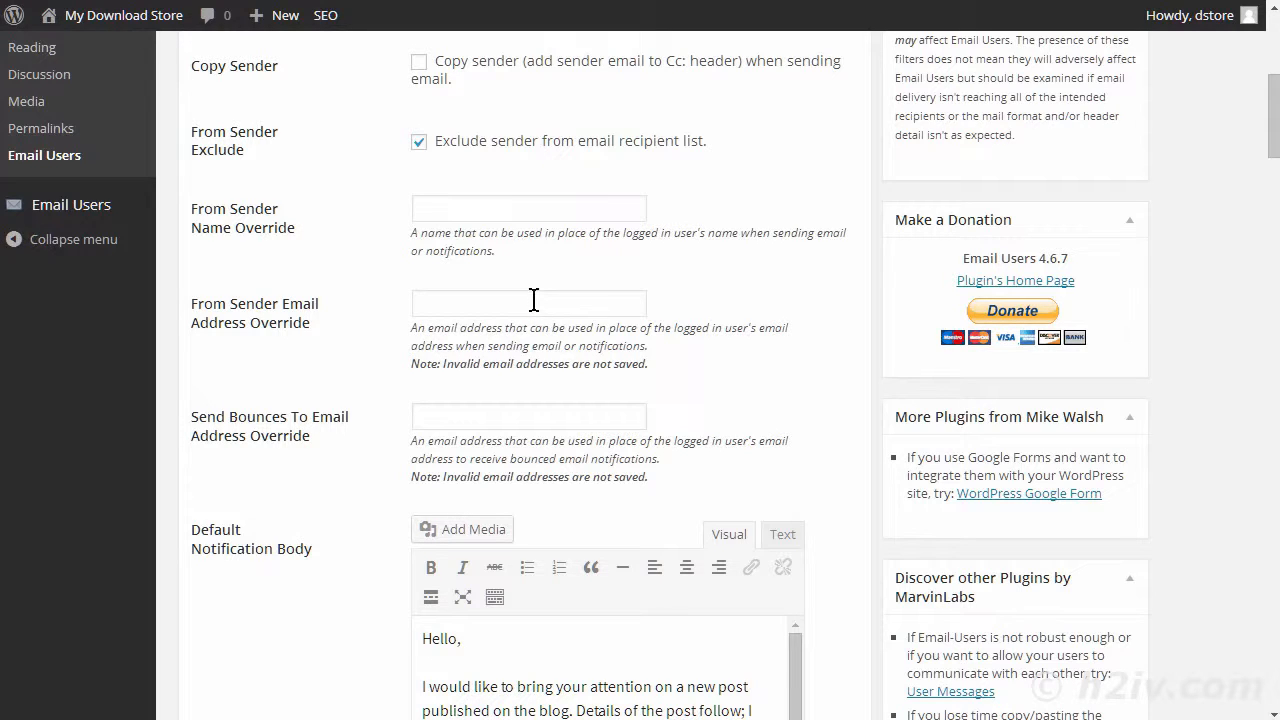
pyautogui.scroll(-1, 415, 268)
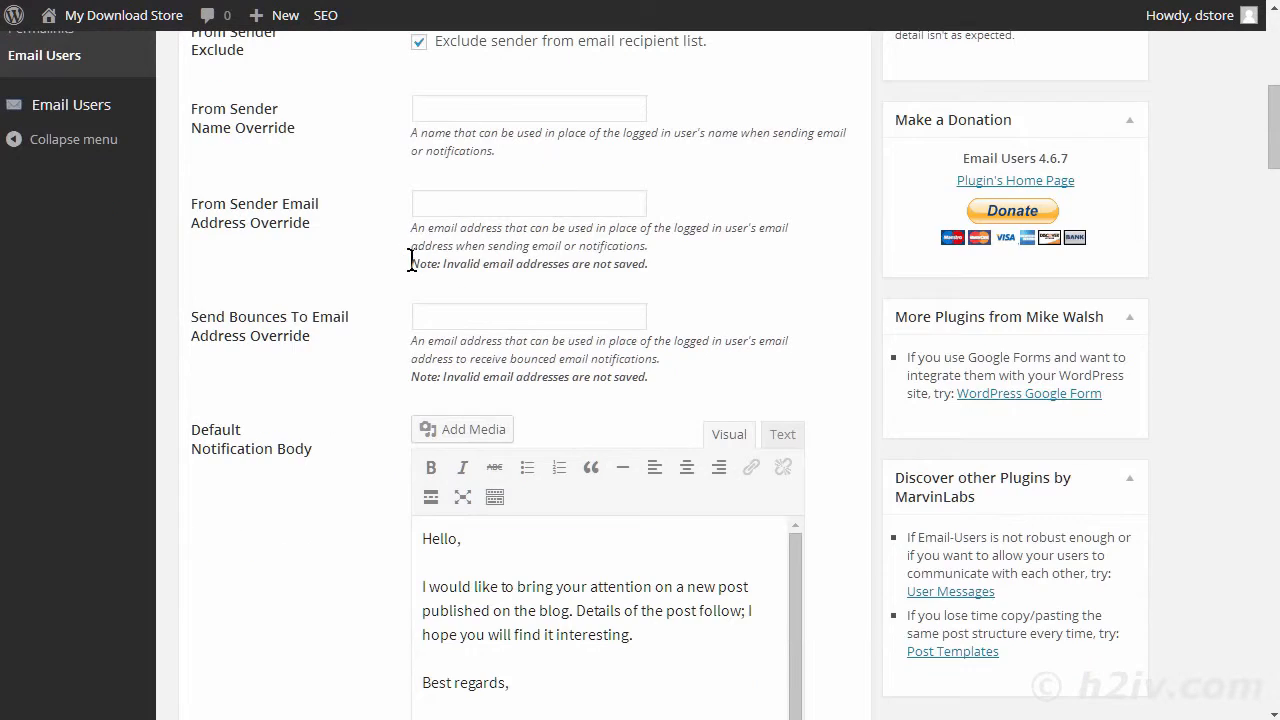
pyautogui.scroll(-1, 412, 260)
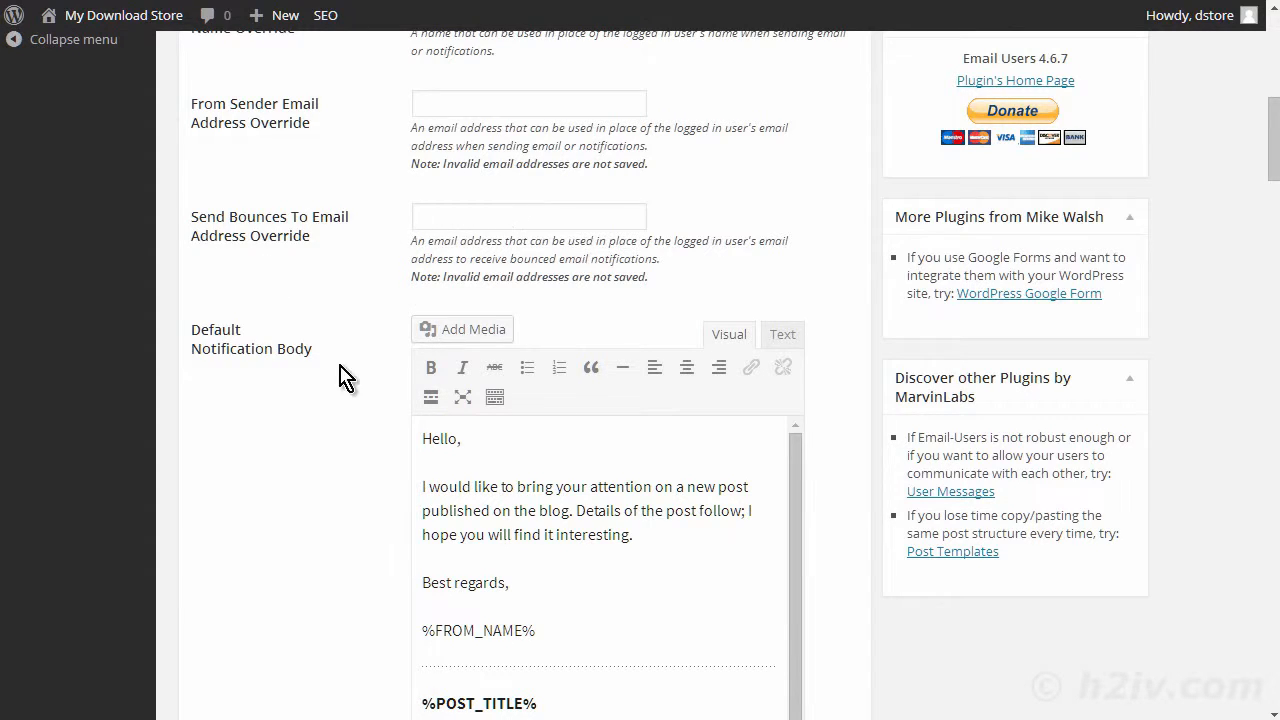
pyautogui.scroll(-1, 360, 395)
pyautogui.scroll(-1, 333, 355)
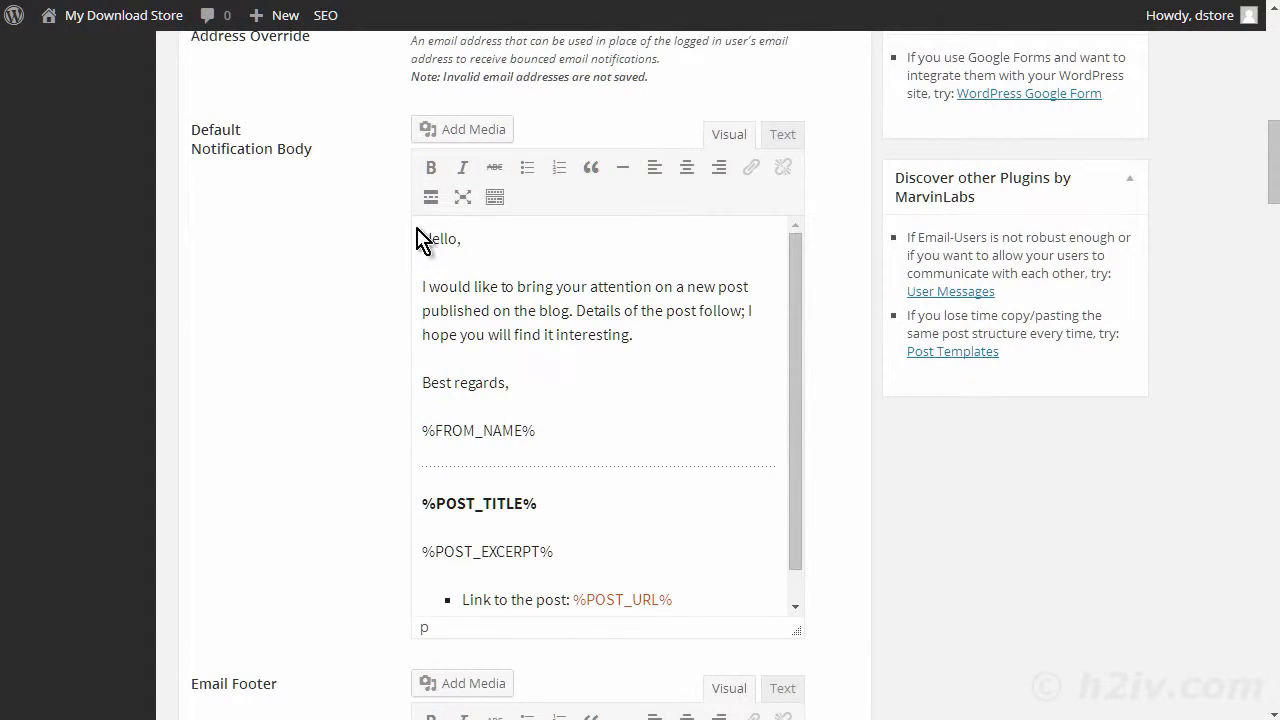
pyautogui.scroll(-3, 481, 202)
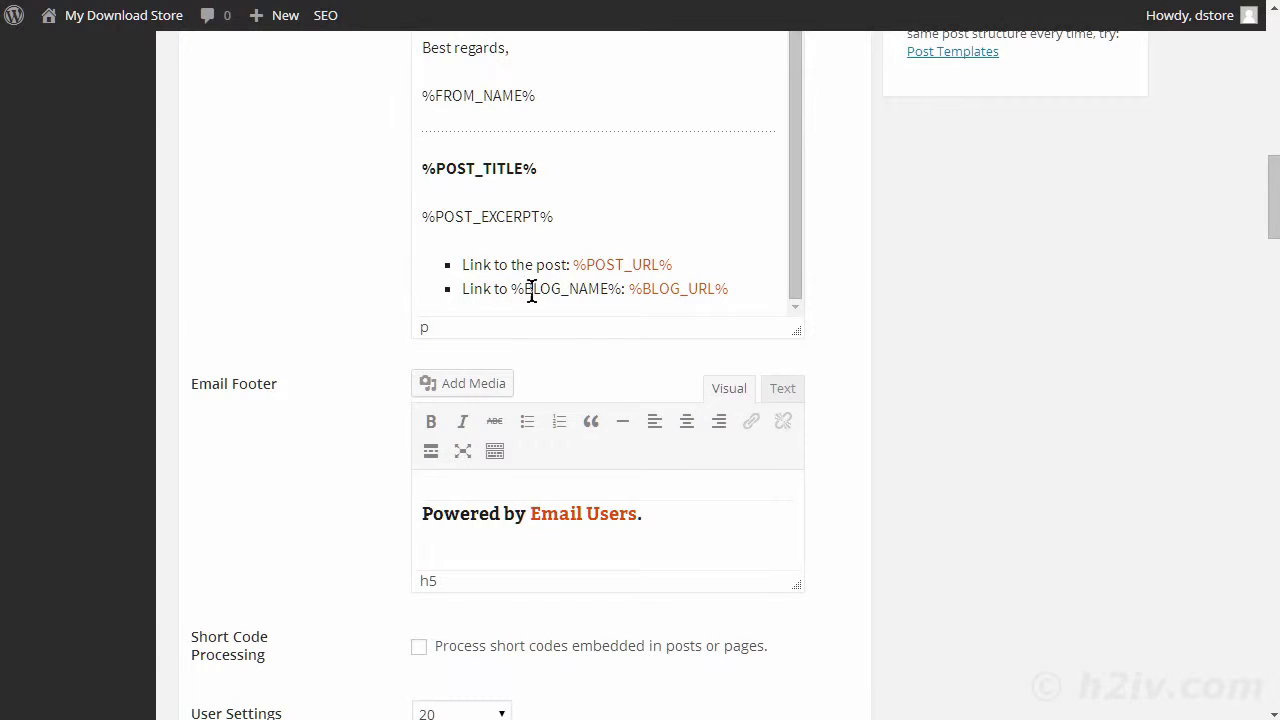
pyautogui.scroll(5, 632, 257)
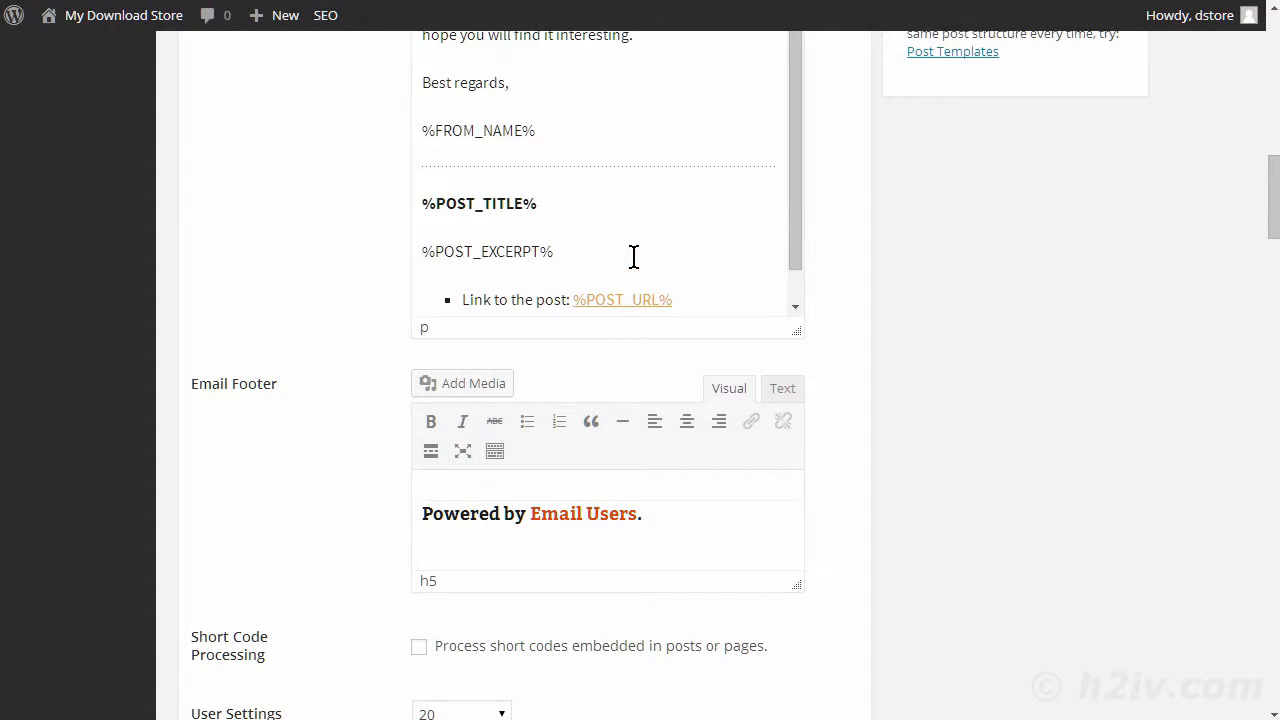
pyautogui.scroll(2, 636, 257)
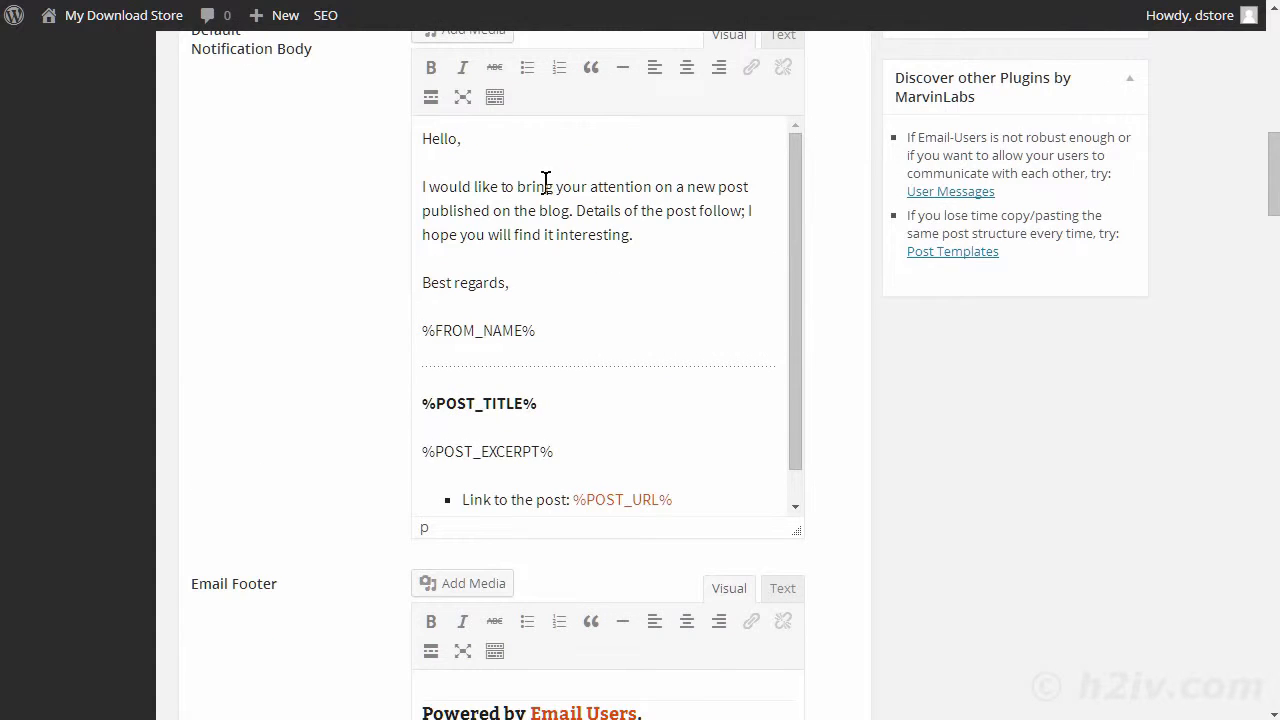
# - Review the email footer, short code, default user, mail header and debug settings, plus the plugin defaults and test notification preview
pyautogui.scroll(-10, 300, 180)
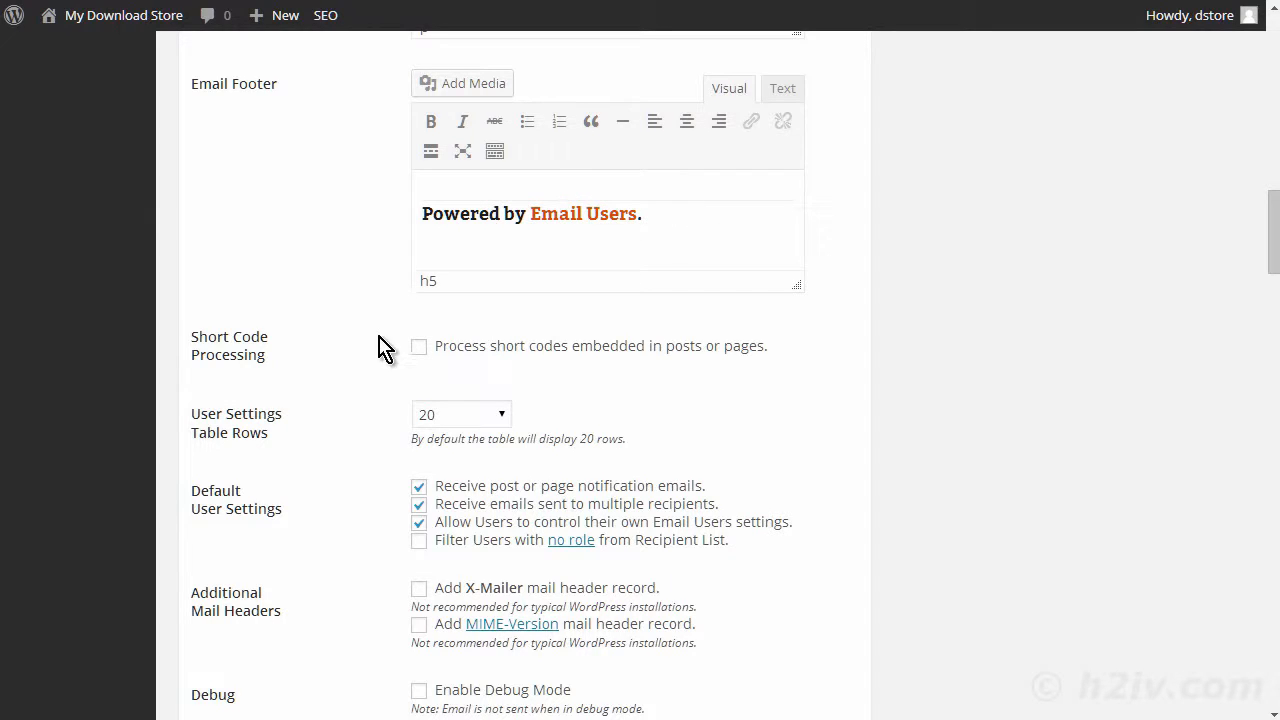
pyautogui.scroll(-1, 368, 368)
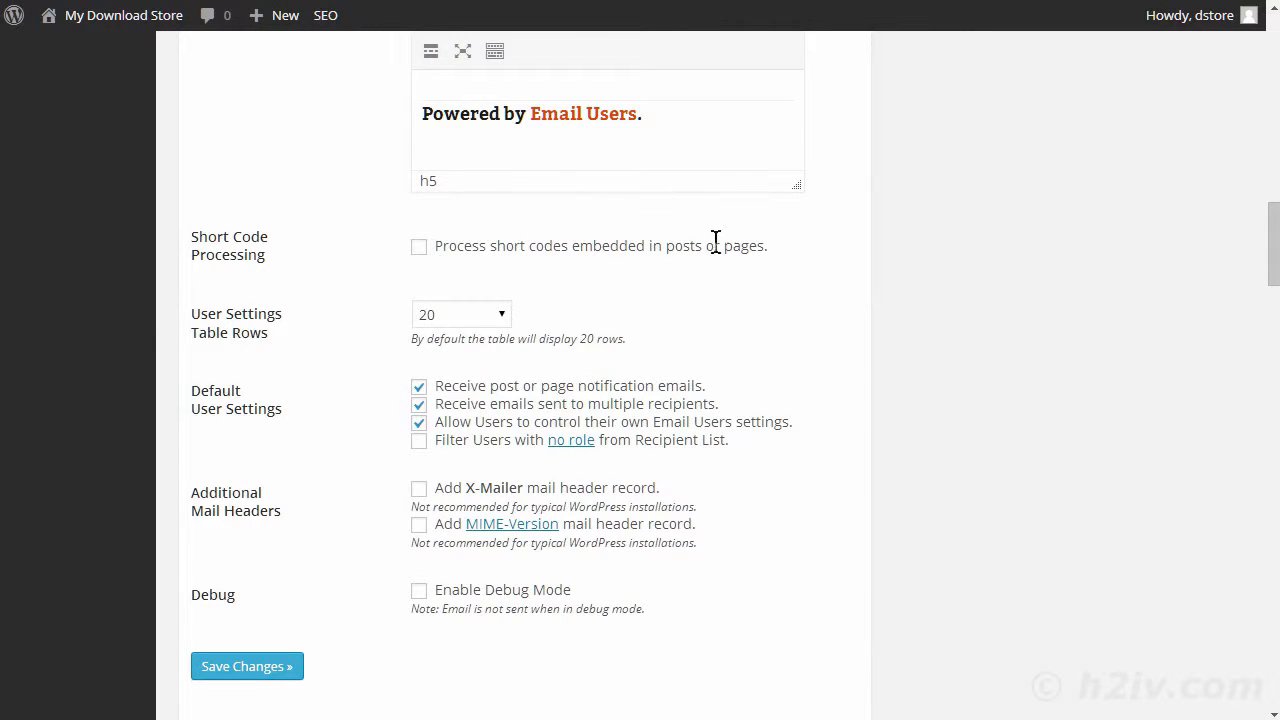
pyautogui.scroll(-1, 775, 293)
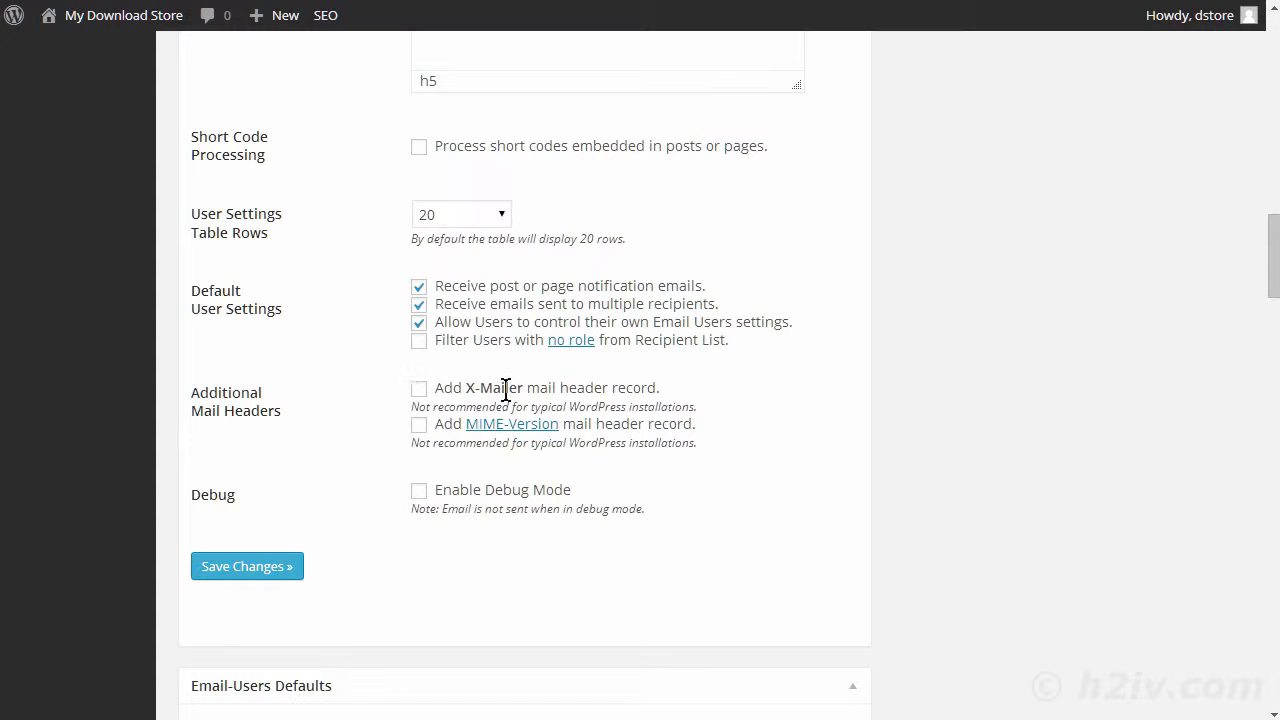
pyautogui.scroll(-1, 563, 387)
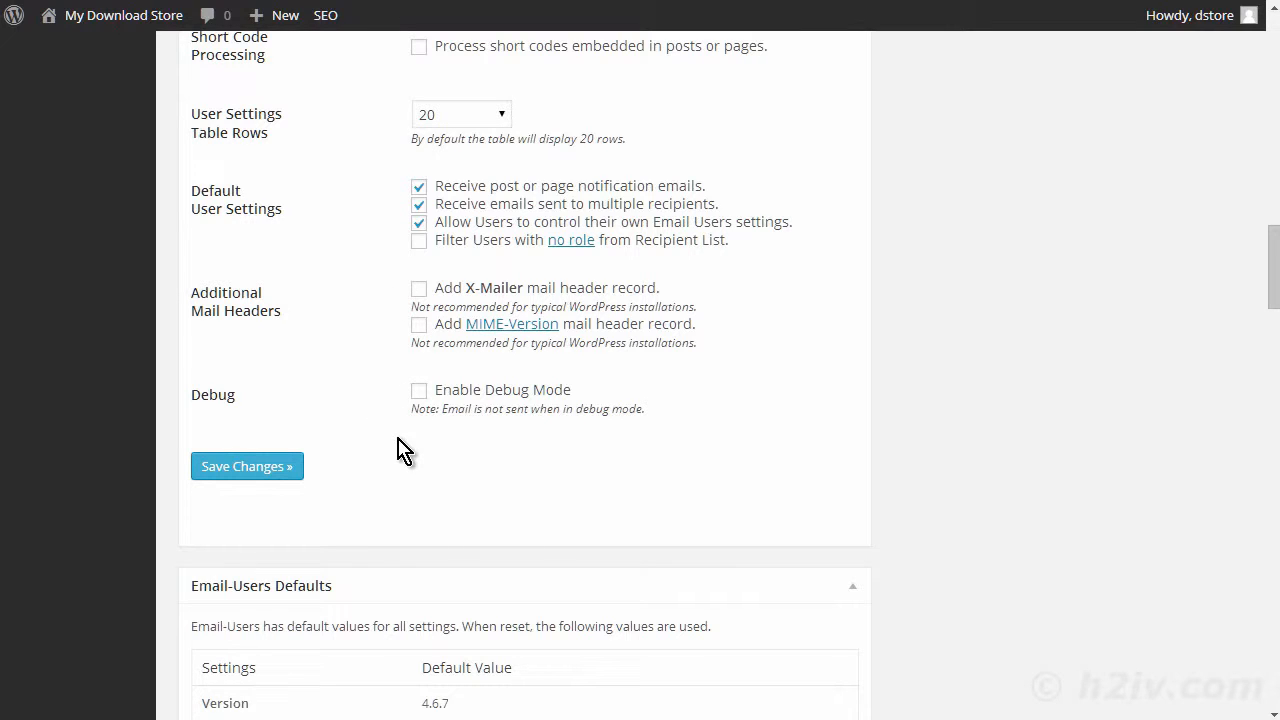
pyautogui.scroll(-2, 456, 430)
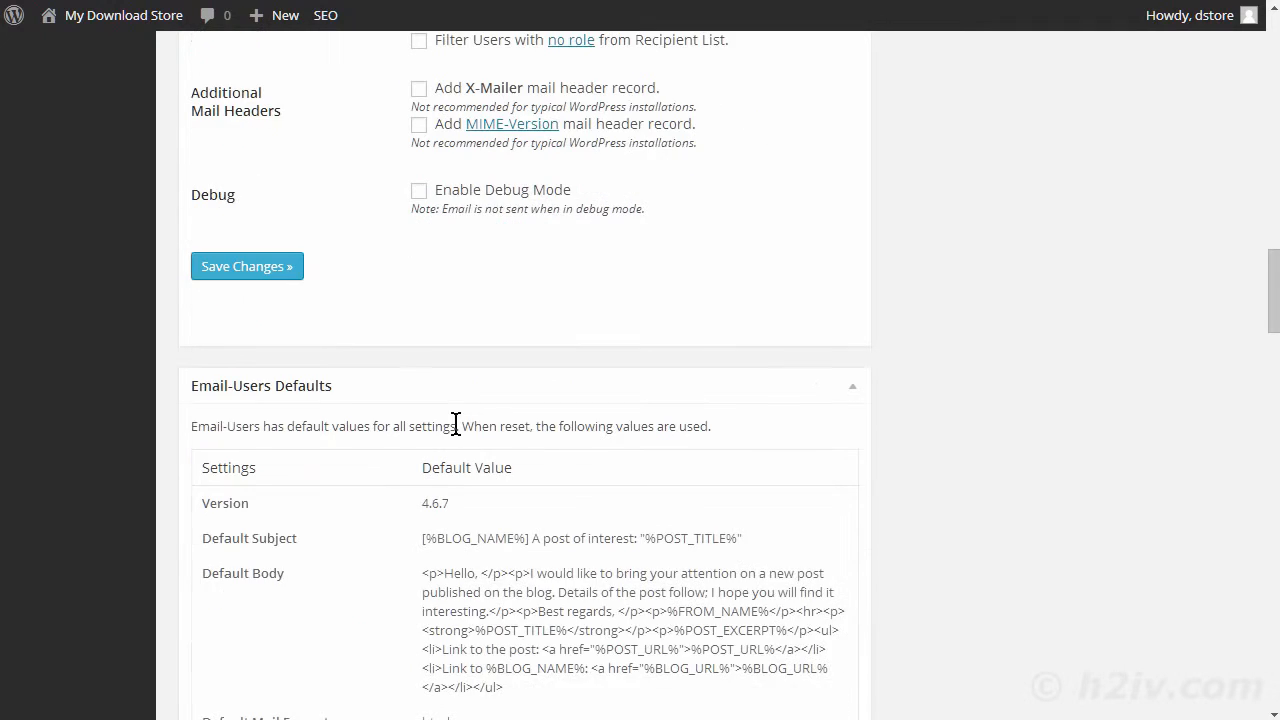
pyautogui.scroll(-2, 456, 430)
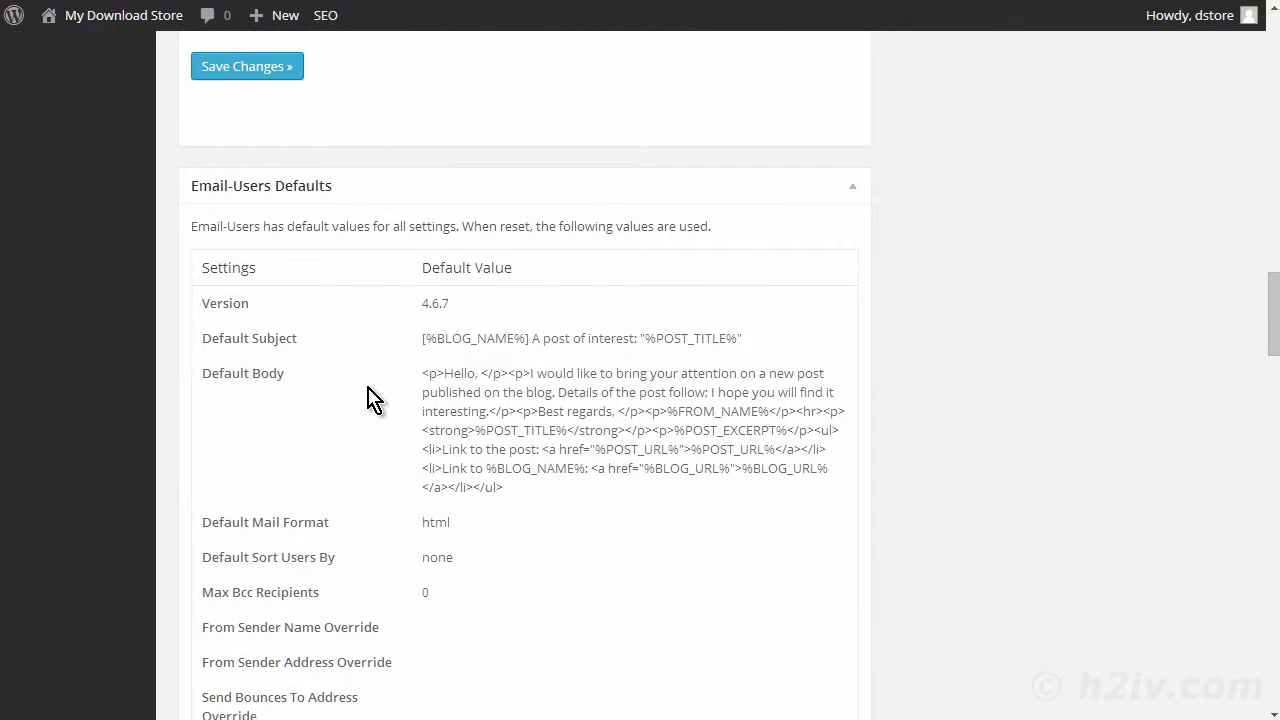
pyautogui.scroll(-1, 352, 295)
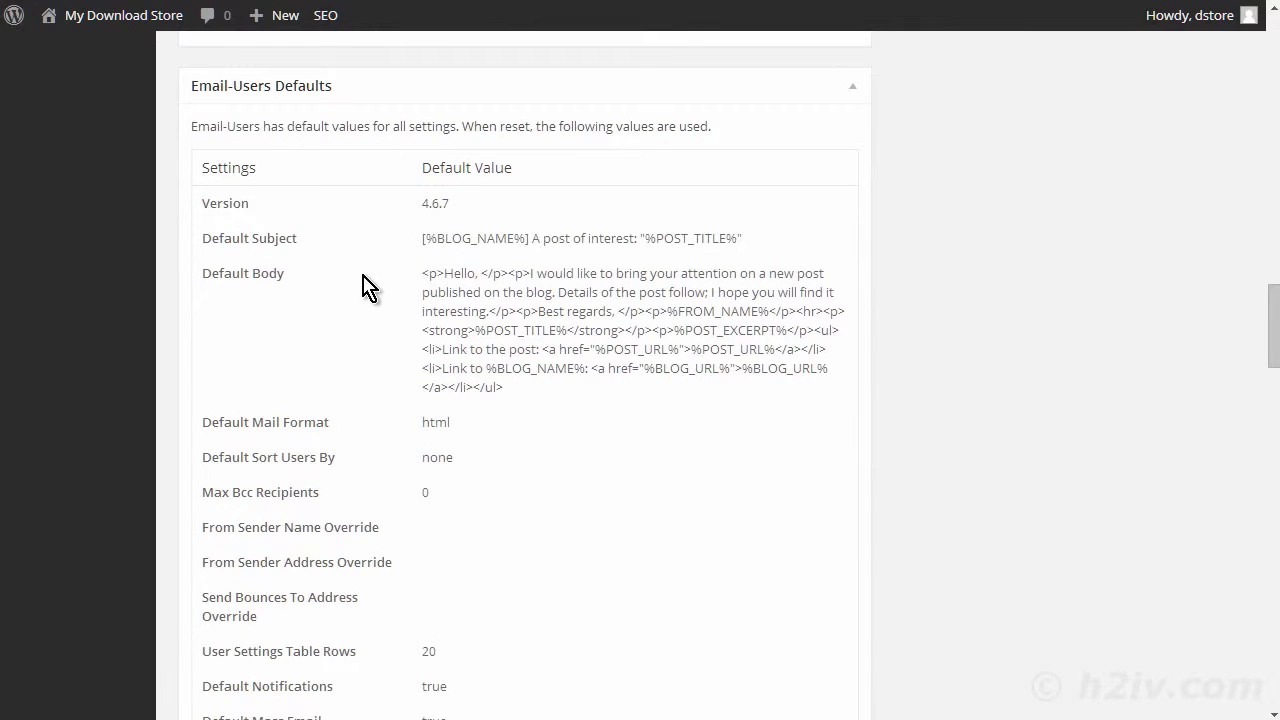
pyautogui.scroll(-9, 430, 282)
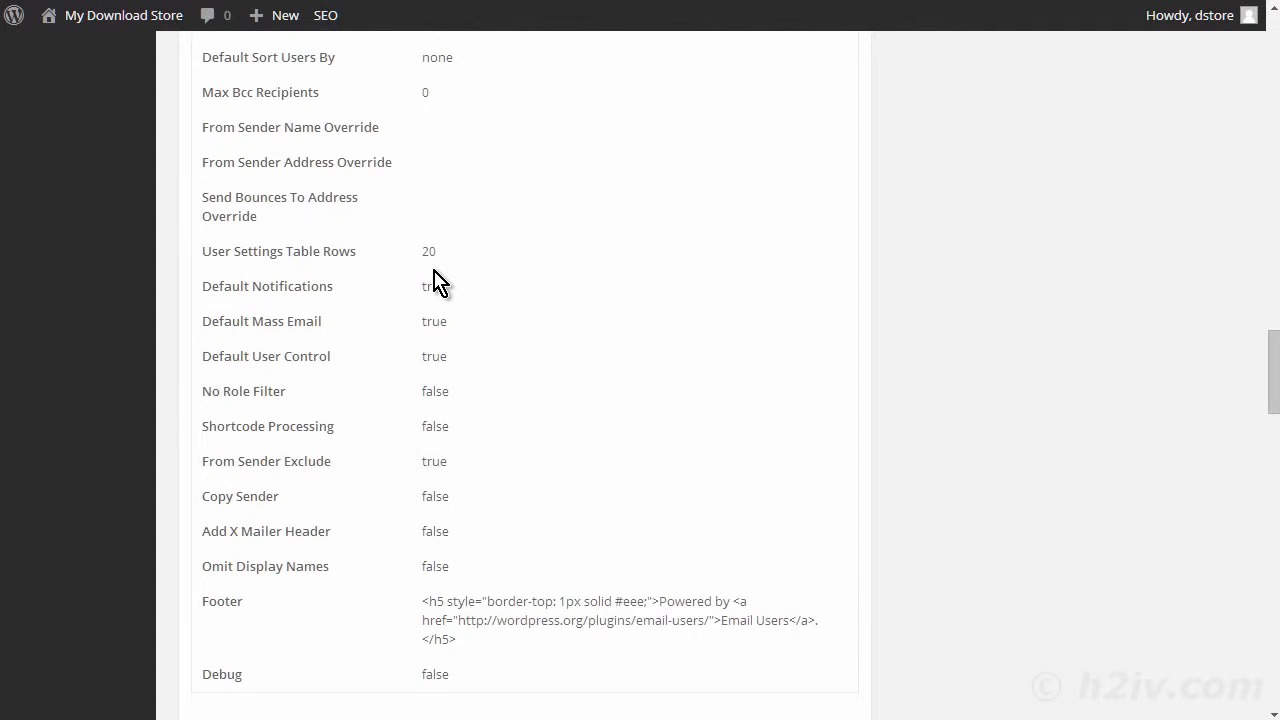
pyautogui.scroll(-4, 484, 234)
pyautogui.scroll(2, 484, 234)
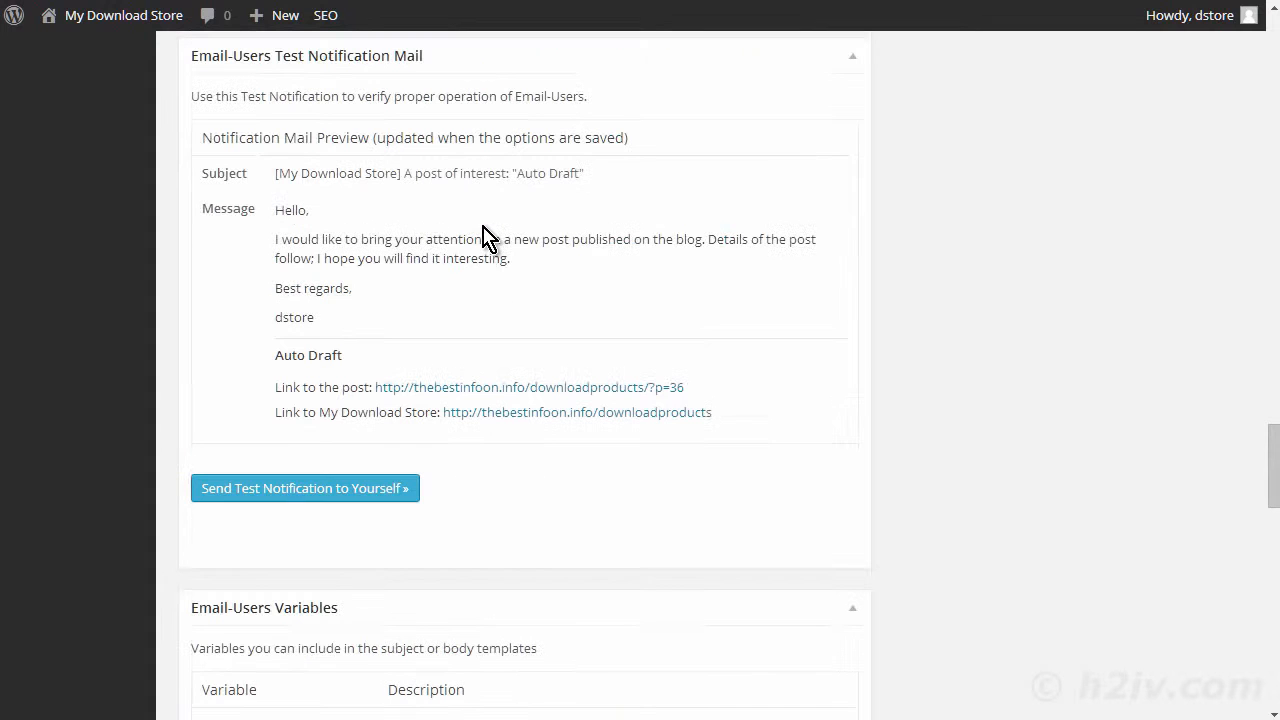
# - Review the Email Users template variables, user capabilities, wp_mail() check and group plugin integration sections
pyautogui.scroll(-5, 446, 206)
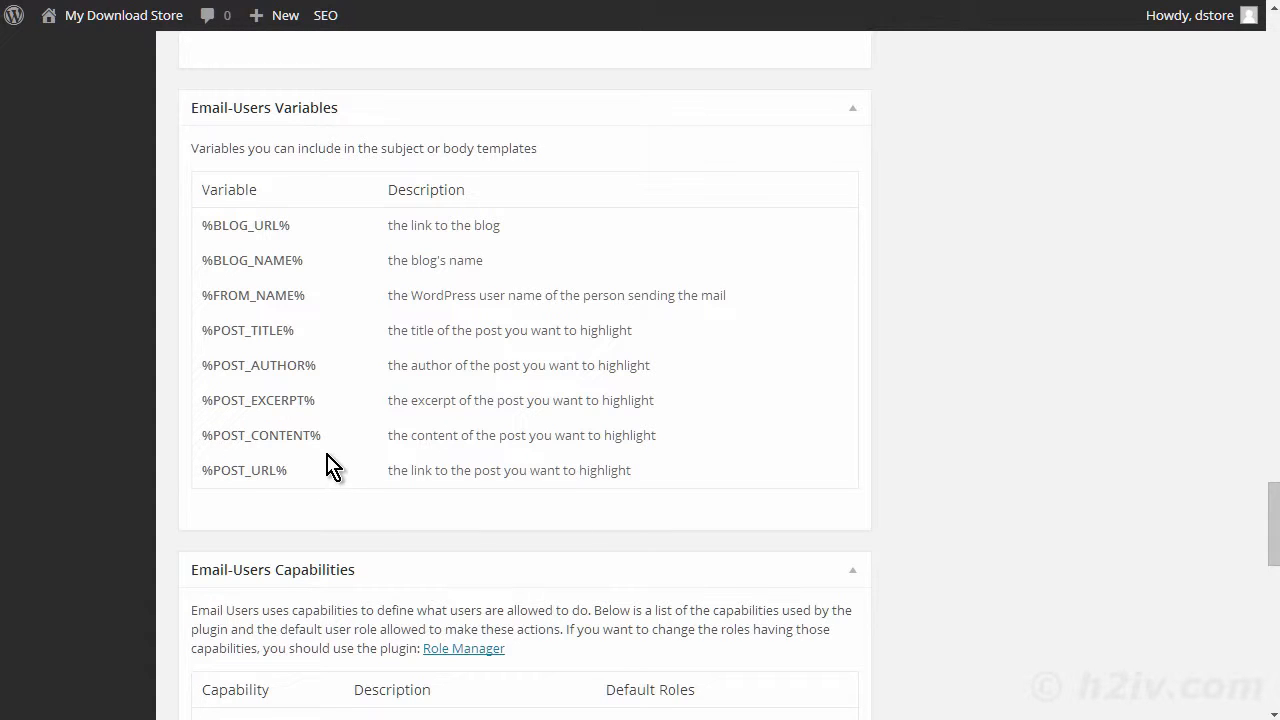
pyautogui.scroll(-3, 335, 452)
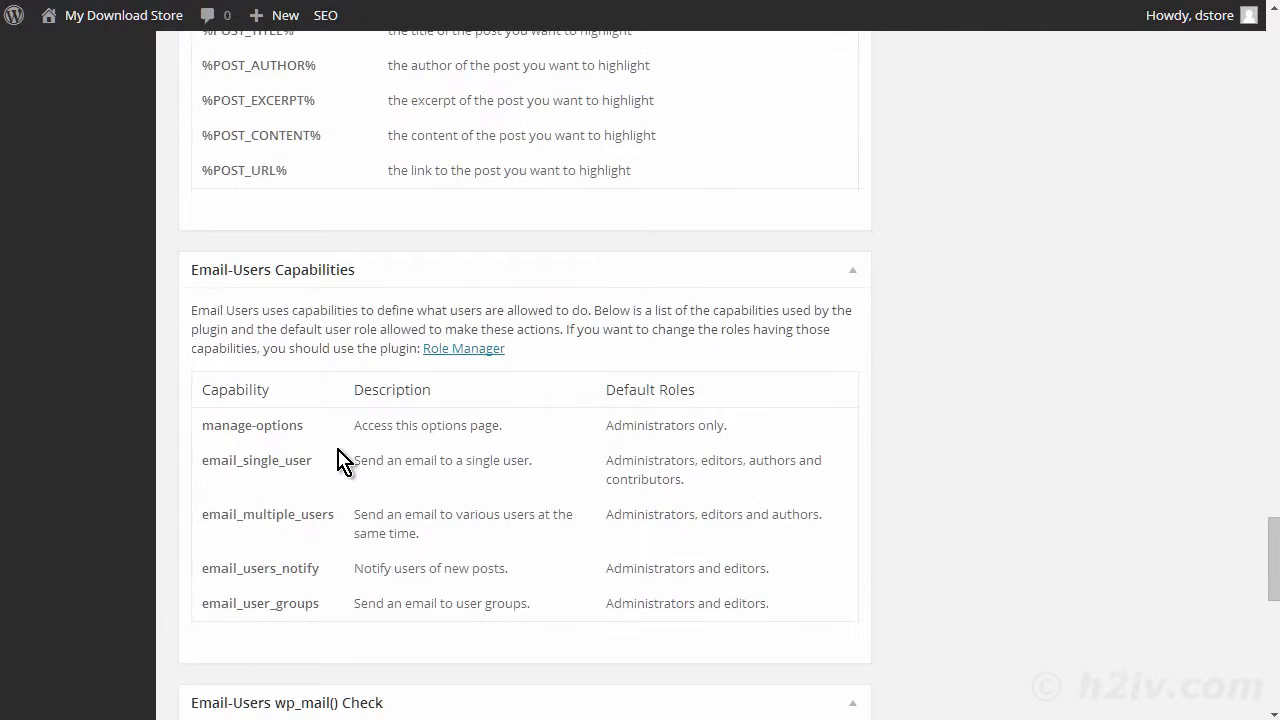
pyautogui.scroll(-1, 445, 320)
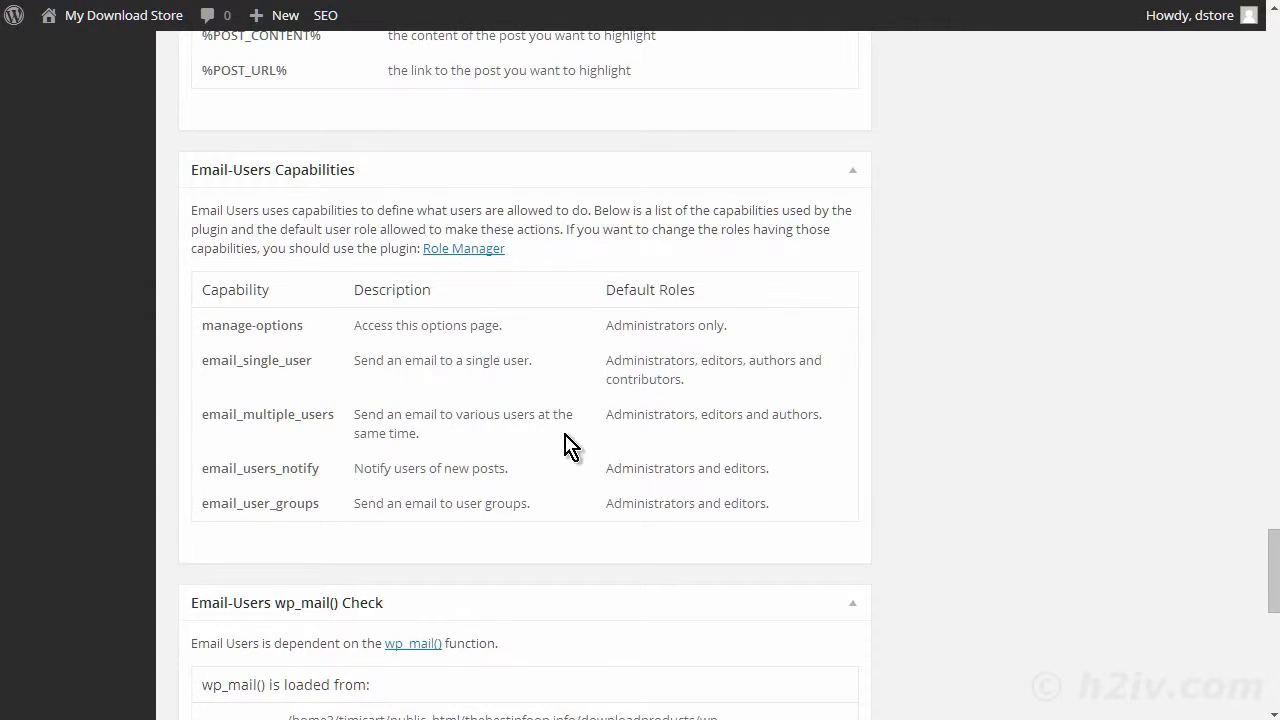
pyautogui.scroll(-3, 565, 445)
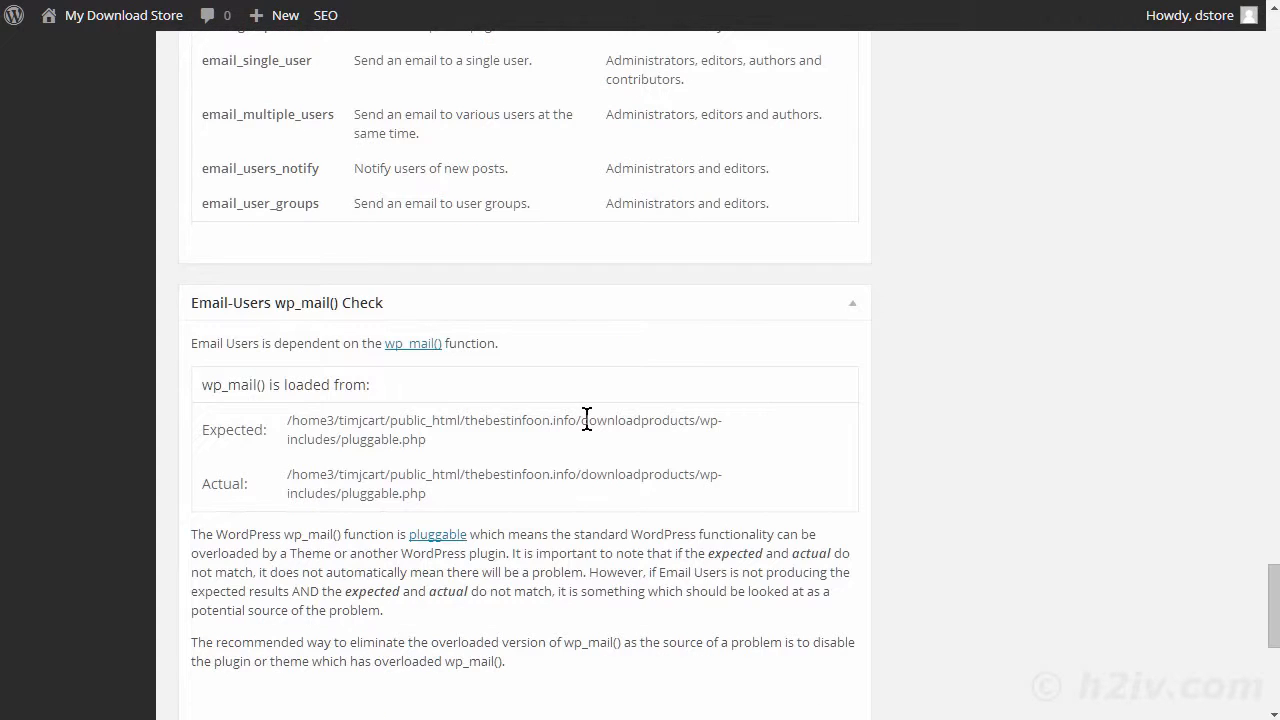
pyautogui.scroll(-1, 590, 430)
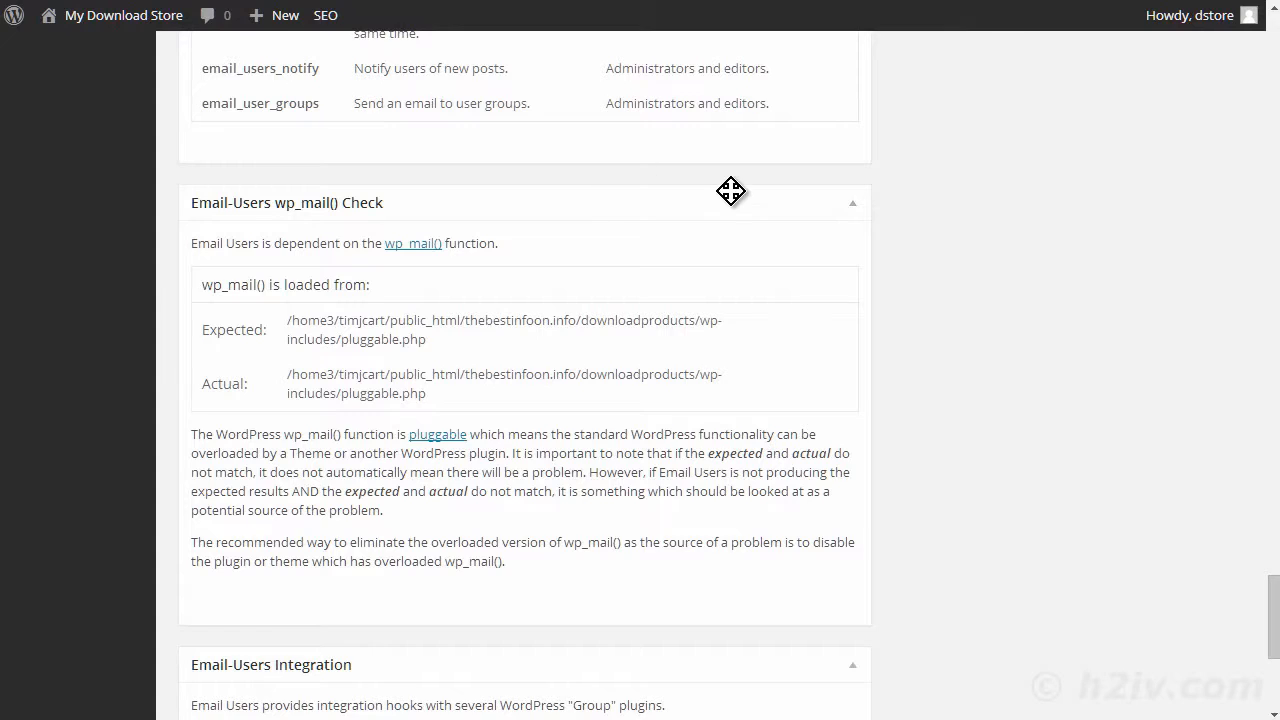
pyautogui.scroll(1, 735, 198)
pyautogui.scroll(-2, 745, 208)
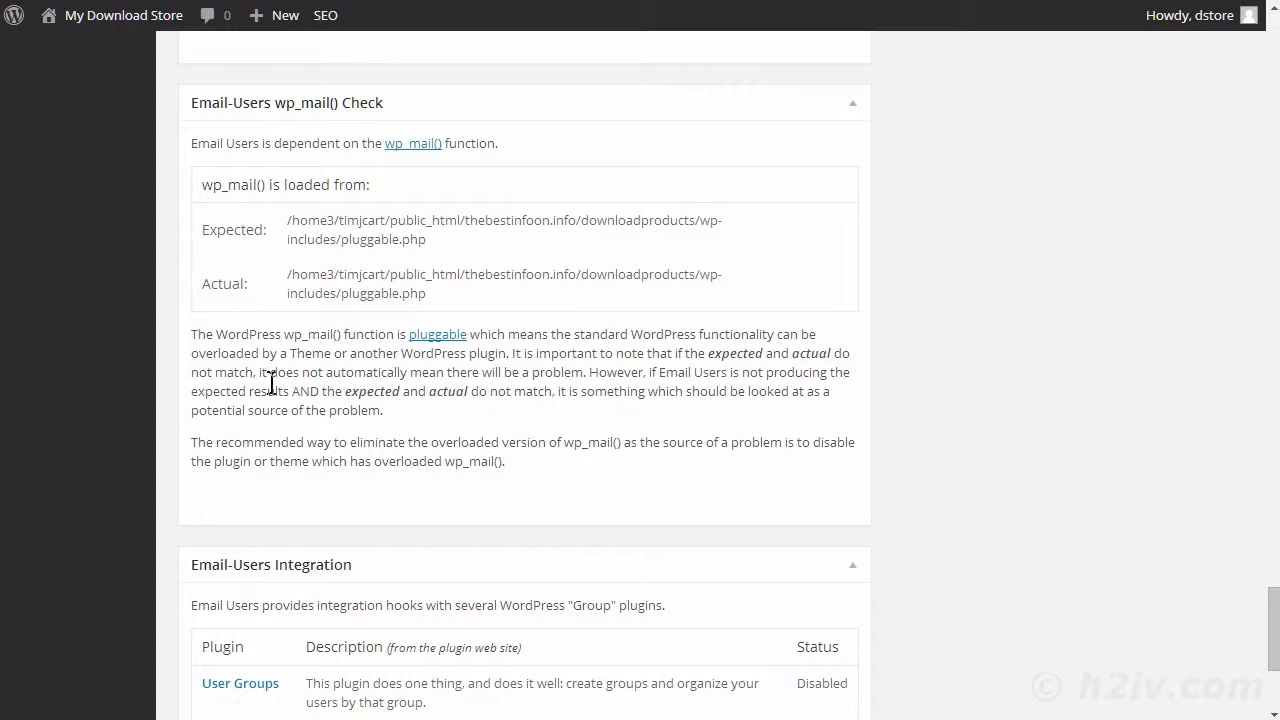
pyautogui.scroll(-3, 350, 343)
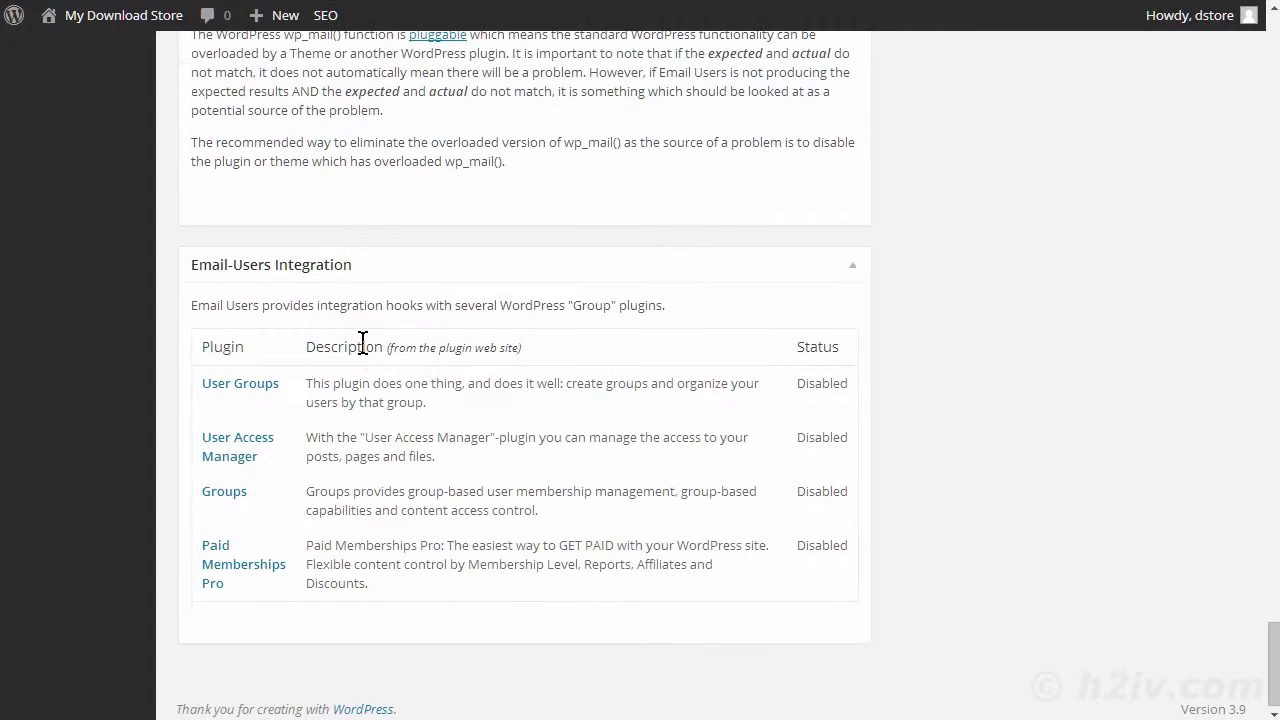
pyautogui.scroll(2, 363, 343)
pyautogui.scroll(-2, 363, 343)
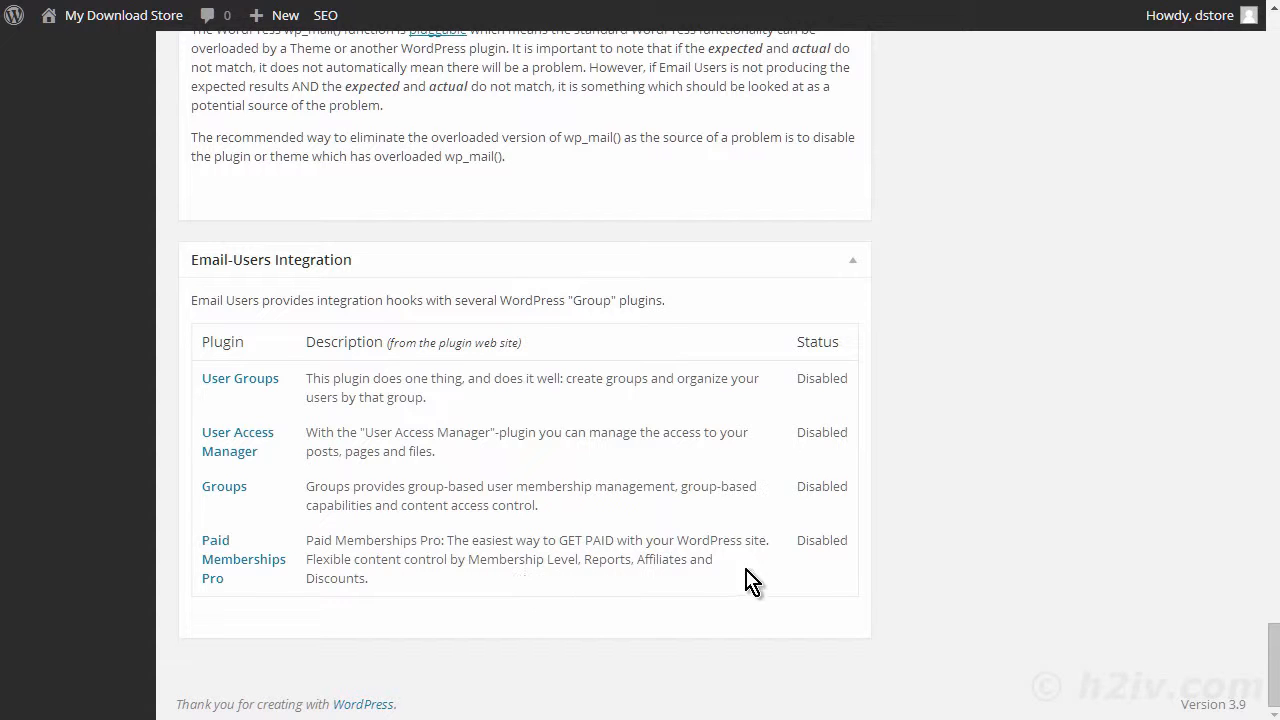
# - Return to the plugin settings form and save the Email Users settings
pyautogui.scroll(20, 1000, 534)
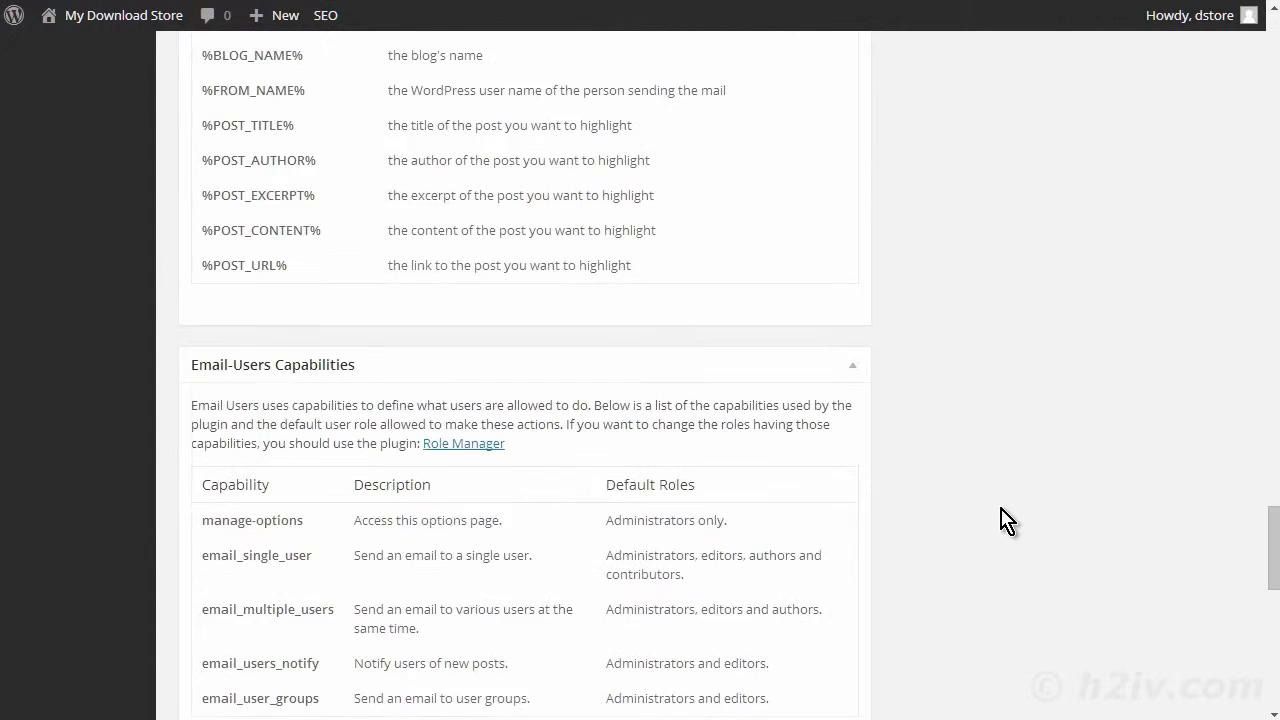
pyautogui.scroll(15, 1012, 508)
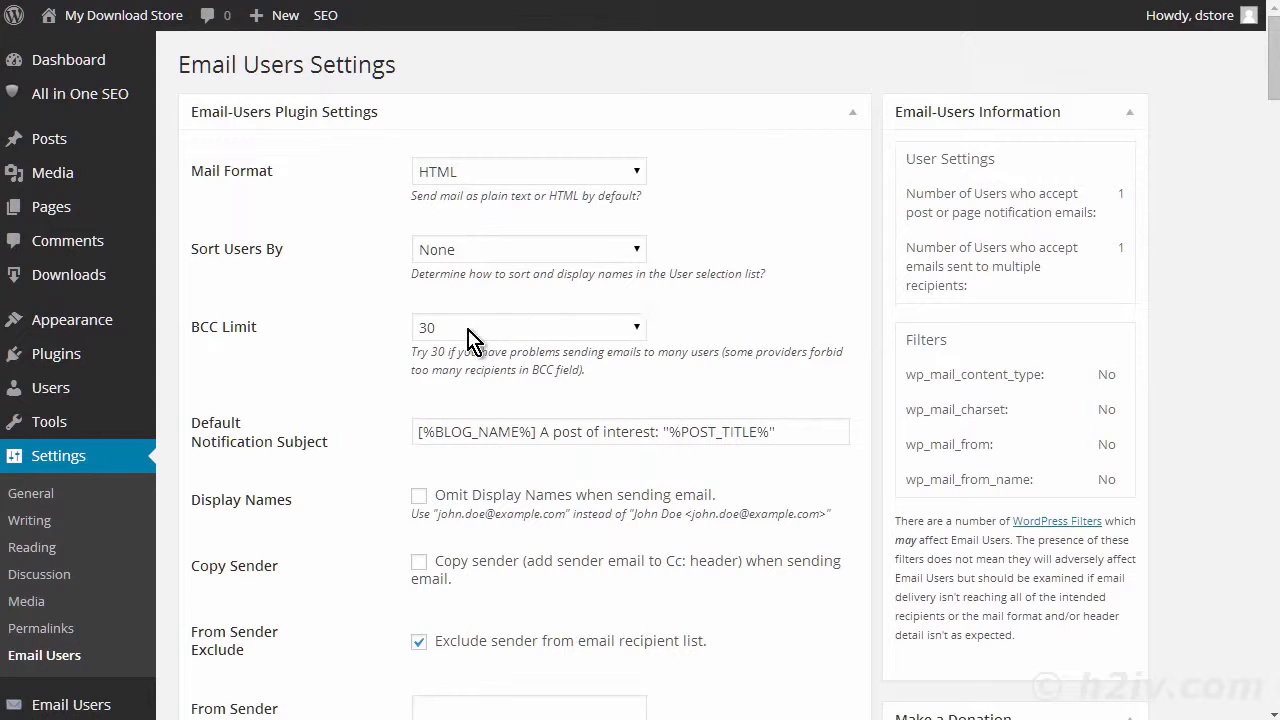
pyautogui.scroll(-5, 374, 345)
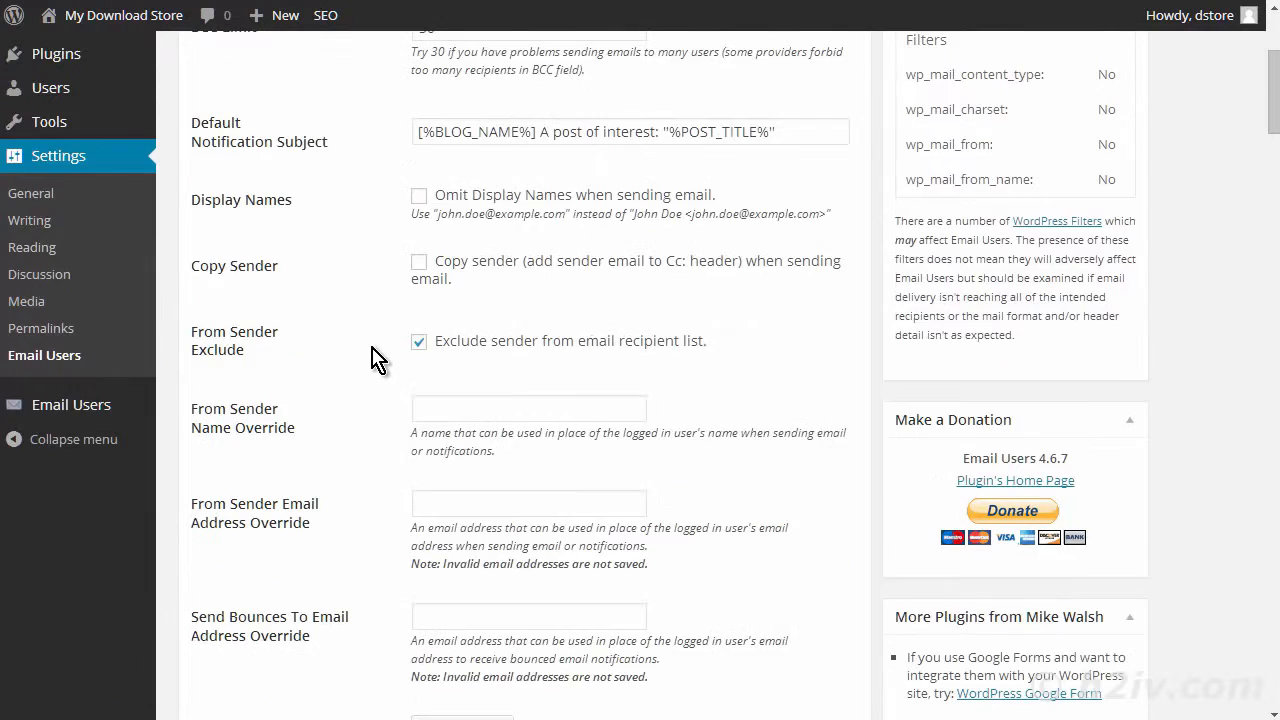
pyautogui.scroll(-7, 374, 354)
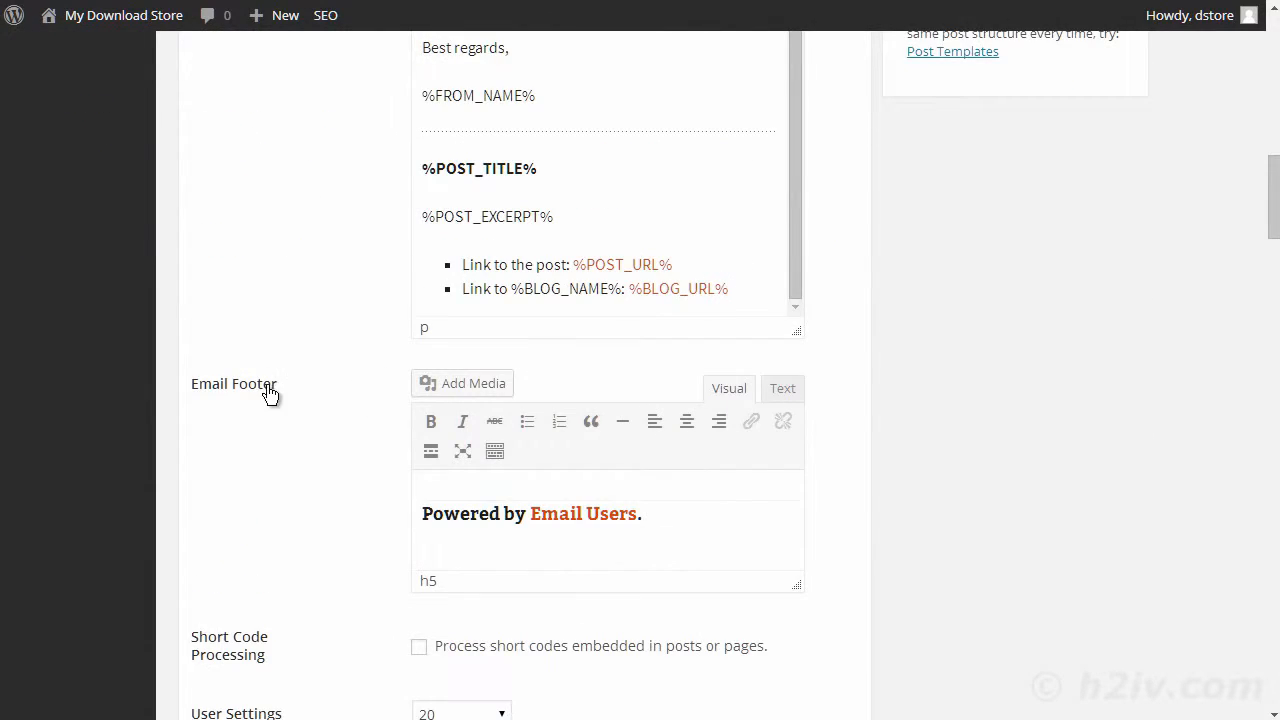
pyautogui.scroll(-1, 272, 400)
pyautogui.scroll(-6, 272, 400)
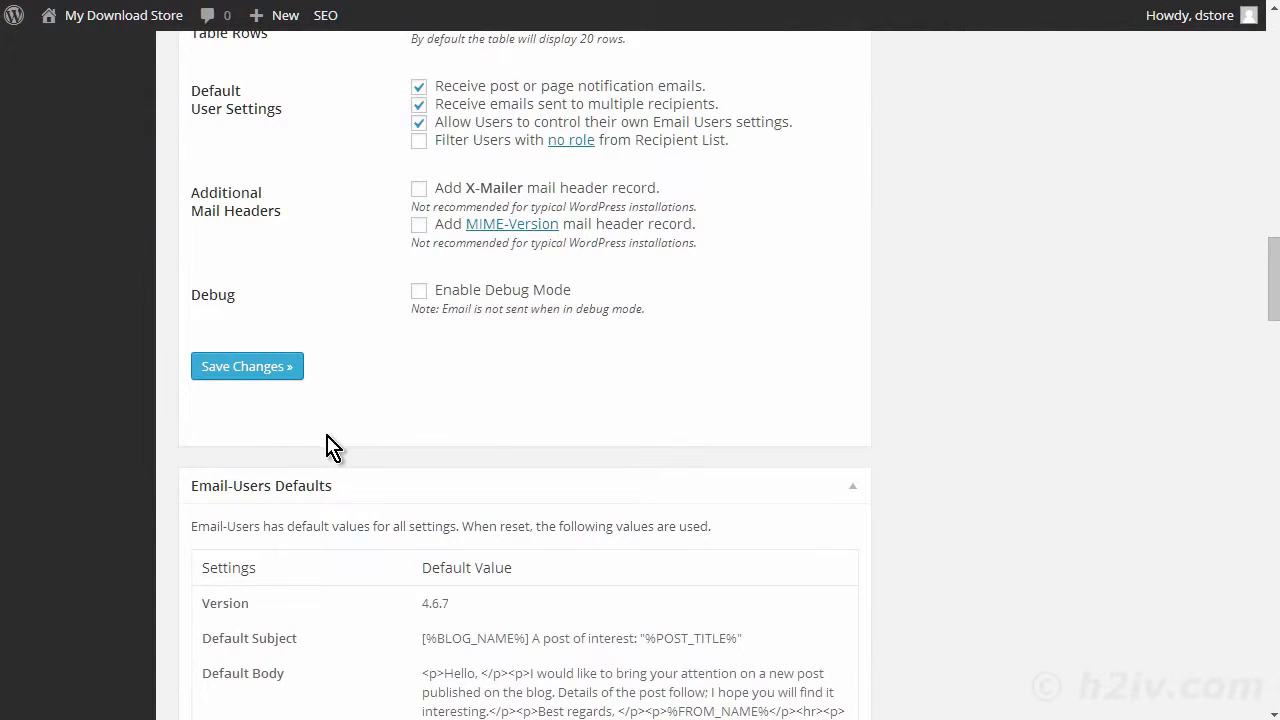
pyautogui.click(249, 368)
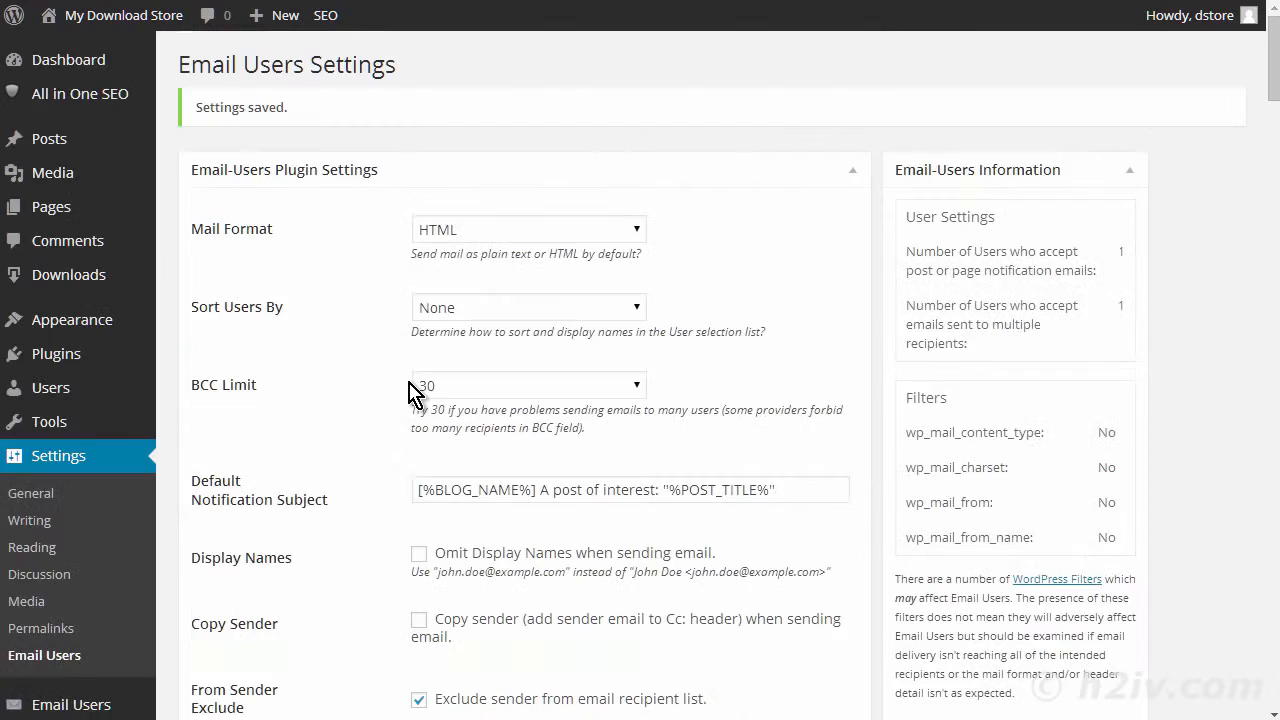
# - Open the form for emailing individual users, select both listed users as recipients, and check the subject and message fields
pyautogui.scroll(-3, 414, 394)
pyautogui.moveTo(82, 413)
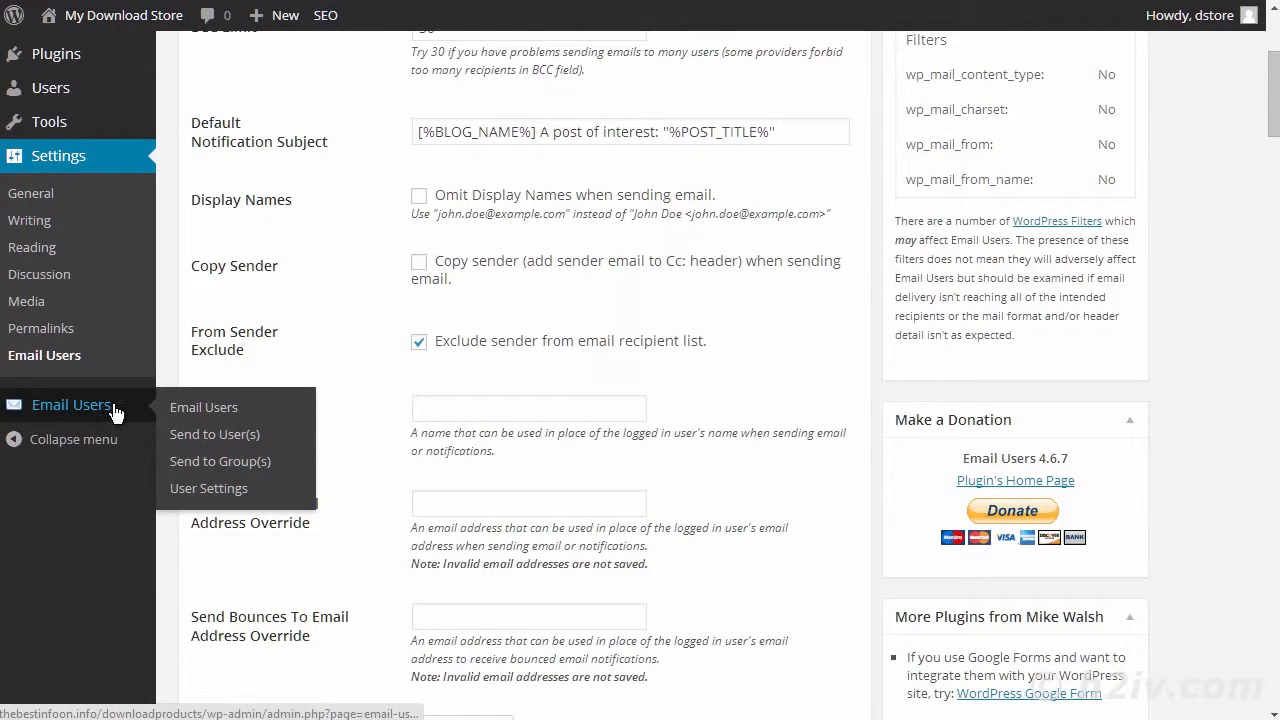
pyautogui.click(249, 436)
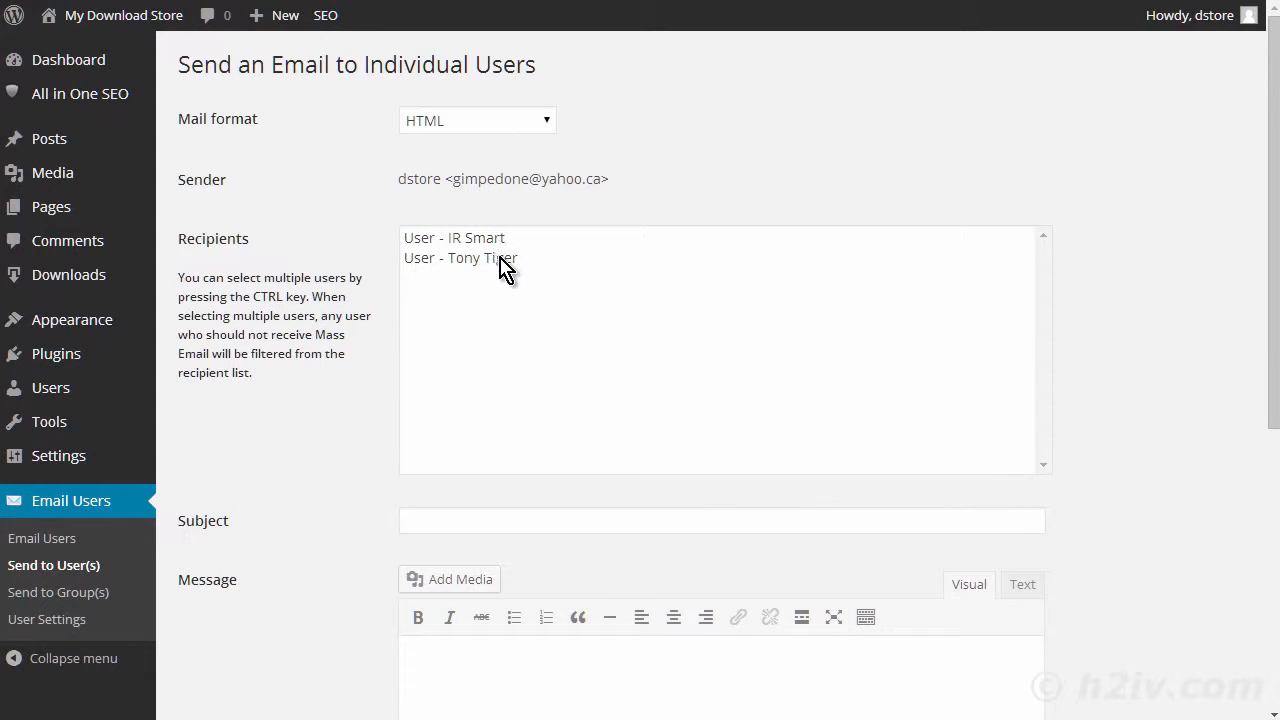
pyautogui.click(447, 244)
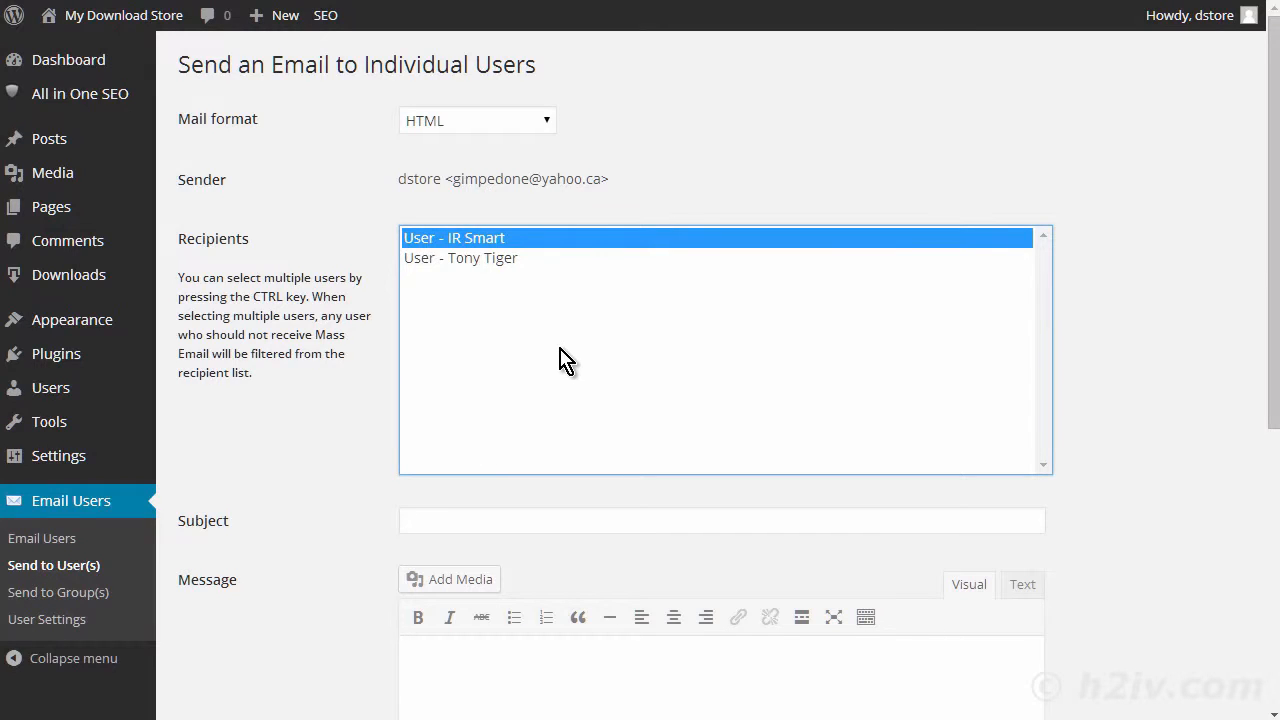
pyautogui.keyDown('ctrl'); pyautogui.click(505, 258); pyautogui.keyUp('ctrl')
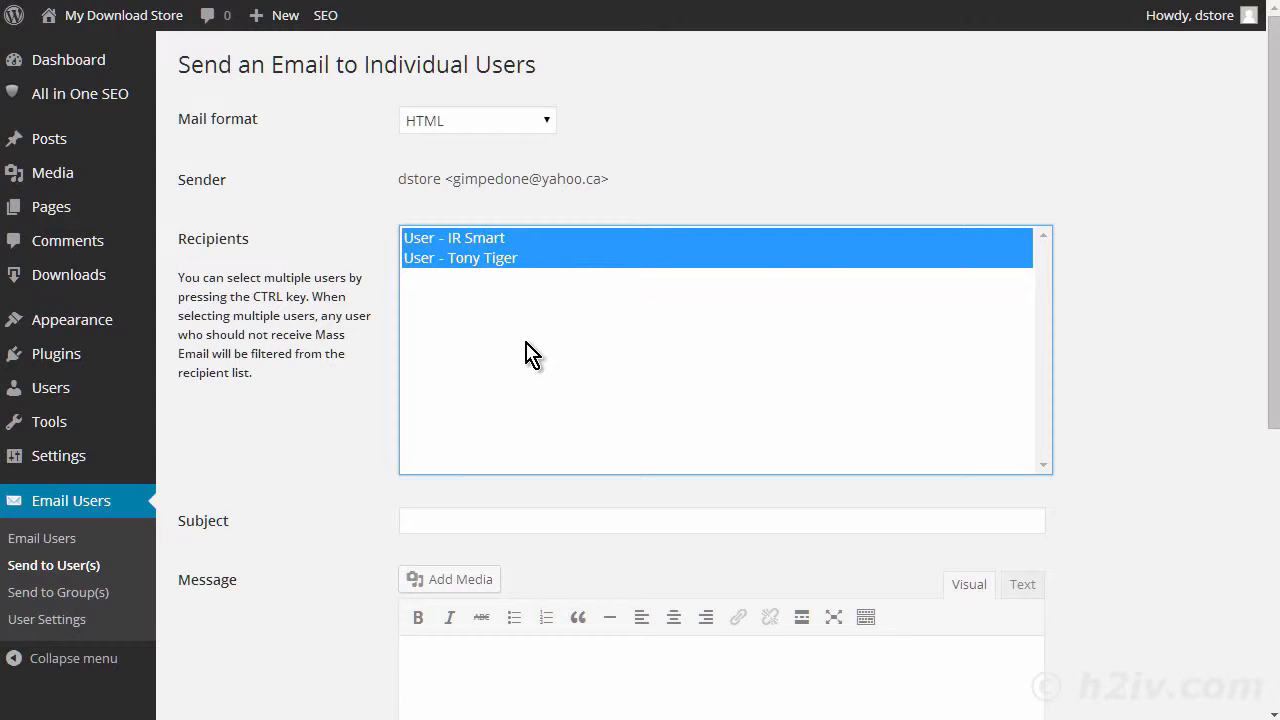
pyautogui.scroll(-2, 528, 351)
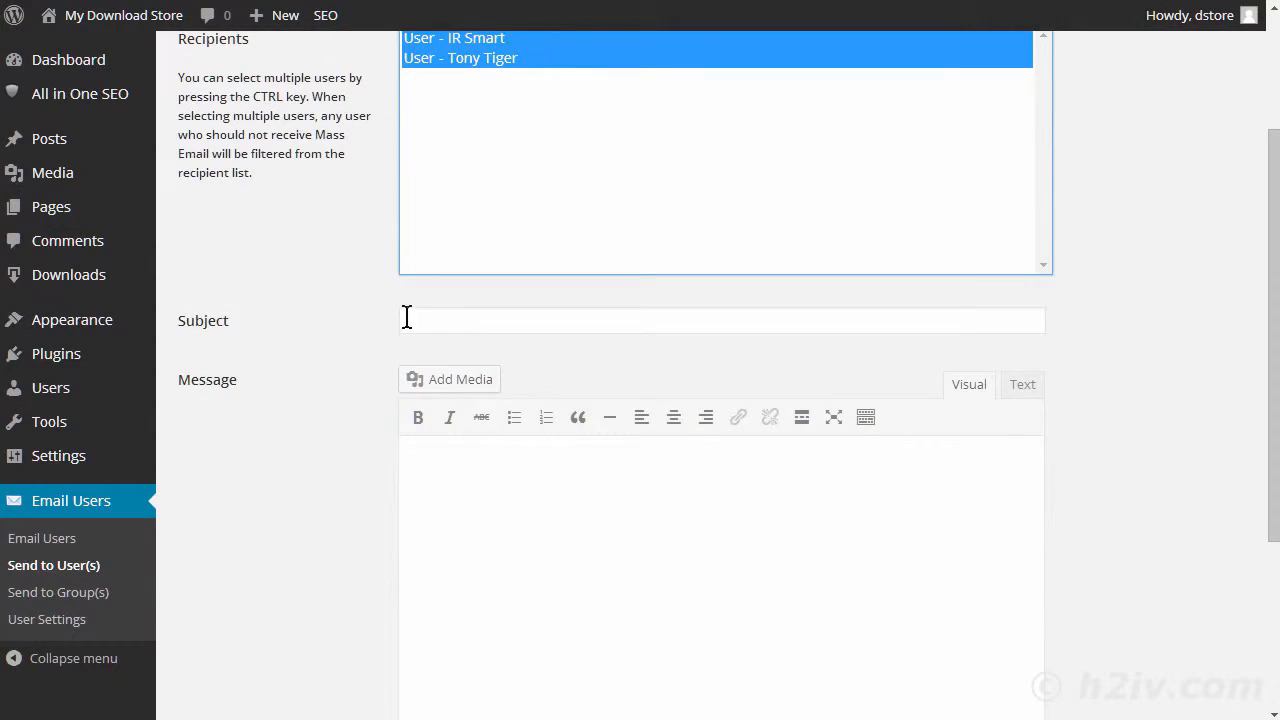
pyautogui.scroll(-1, 560, 443)
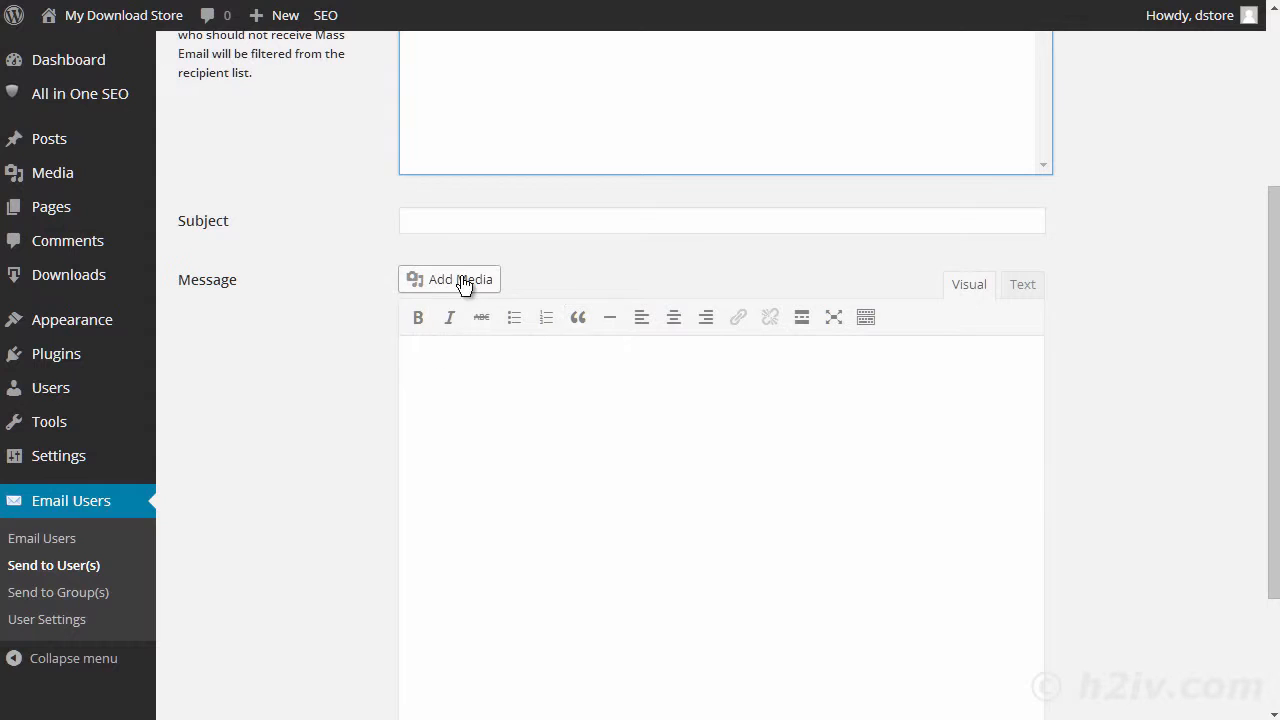
pyautogui.scroll(-2, 640, 462)
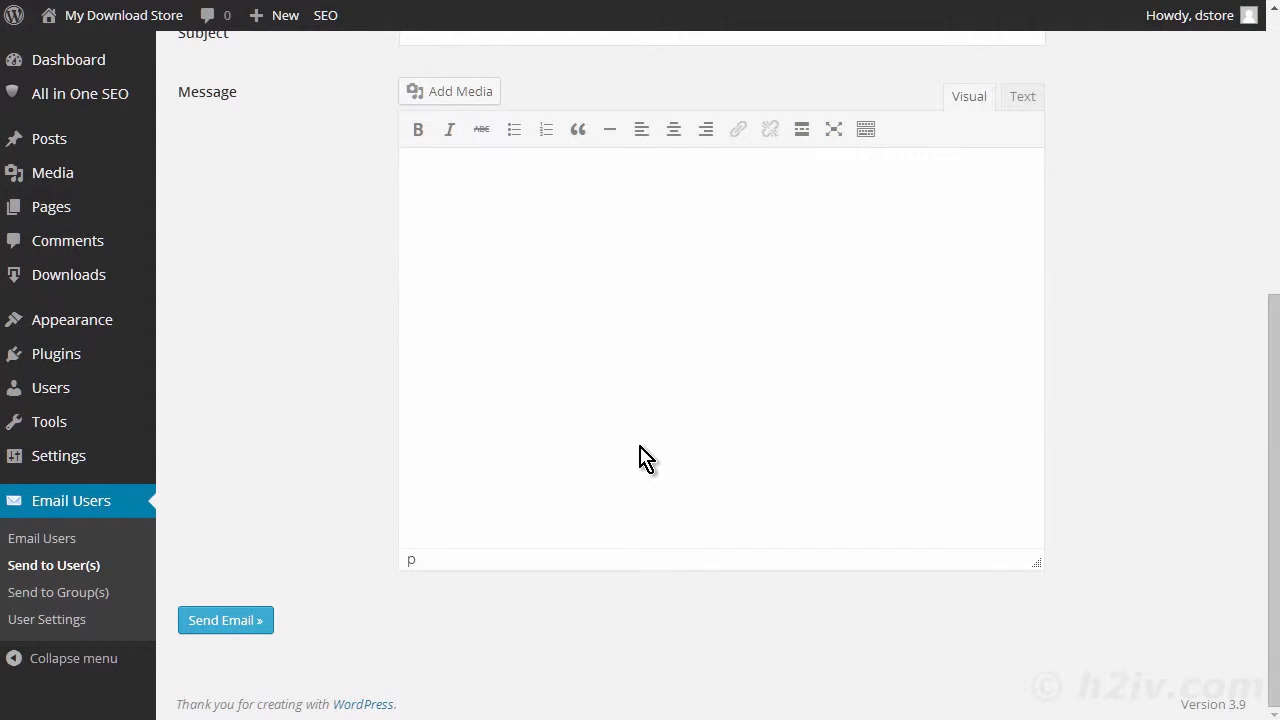
pyautogui.scroll(1, 676, 410)
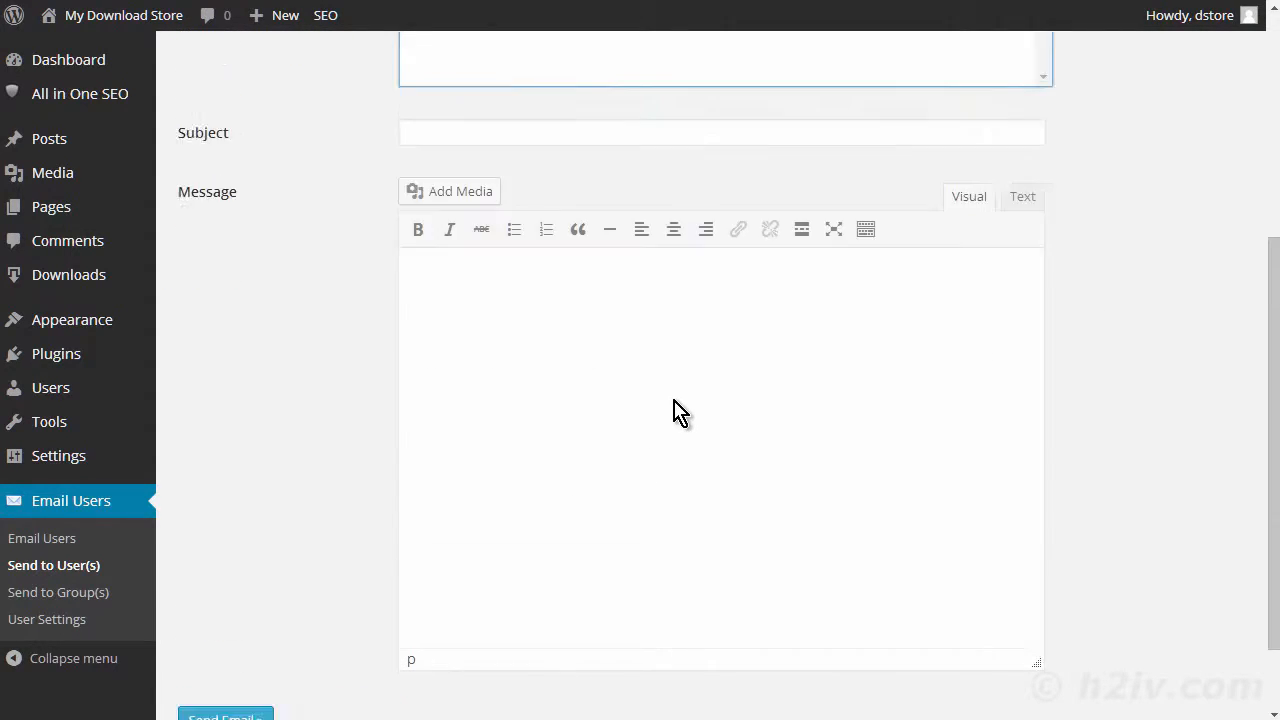
pyautogui.scroll(4, 676, 410)
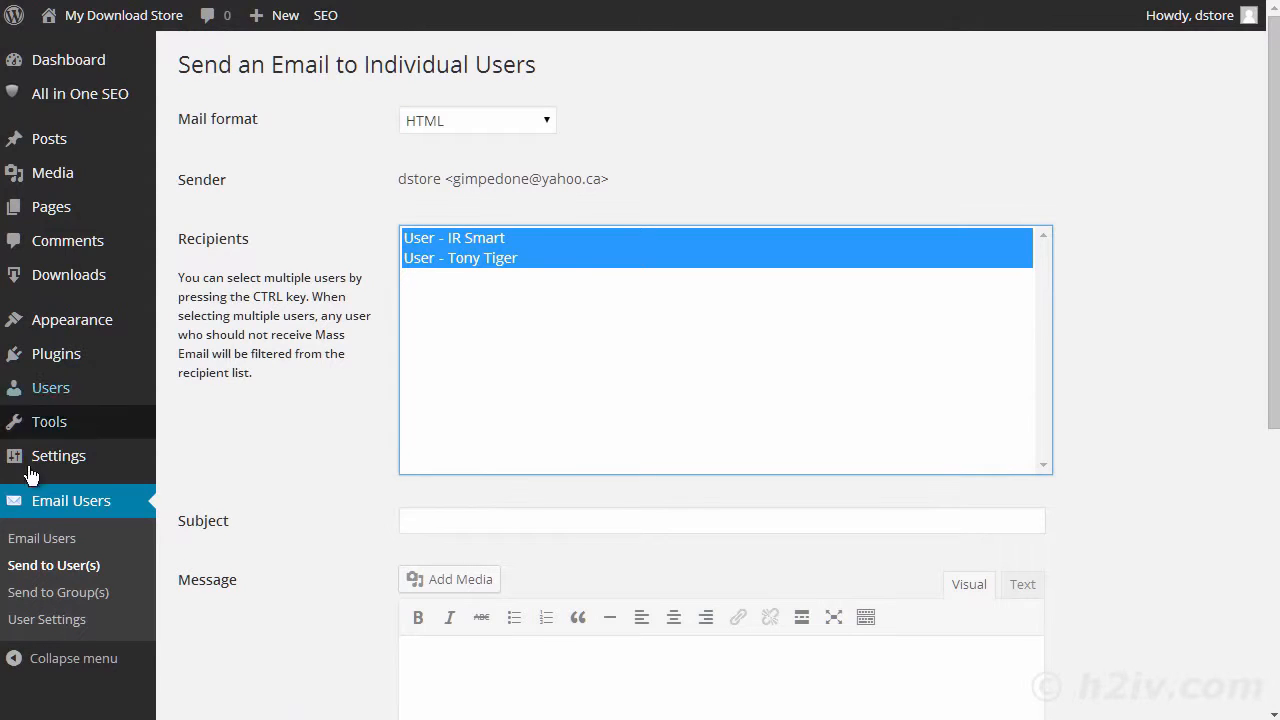
# - Open the form for emailing a group of users, select the Subscriber role as recipient, and check the subject and message fields
pyautogui.click(62, 598)
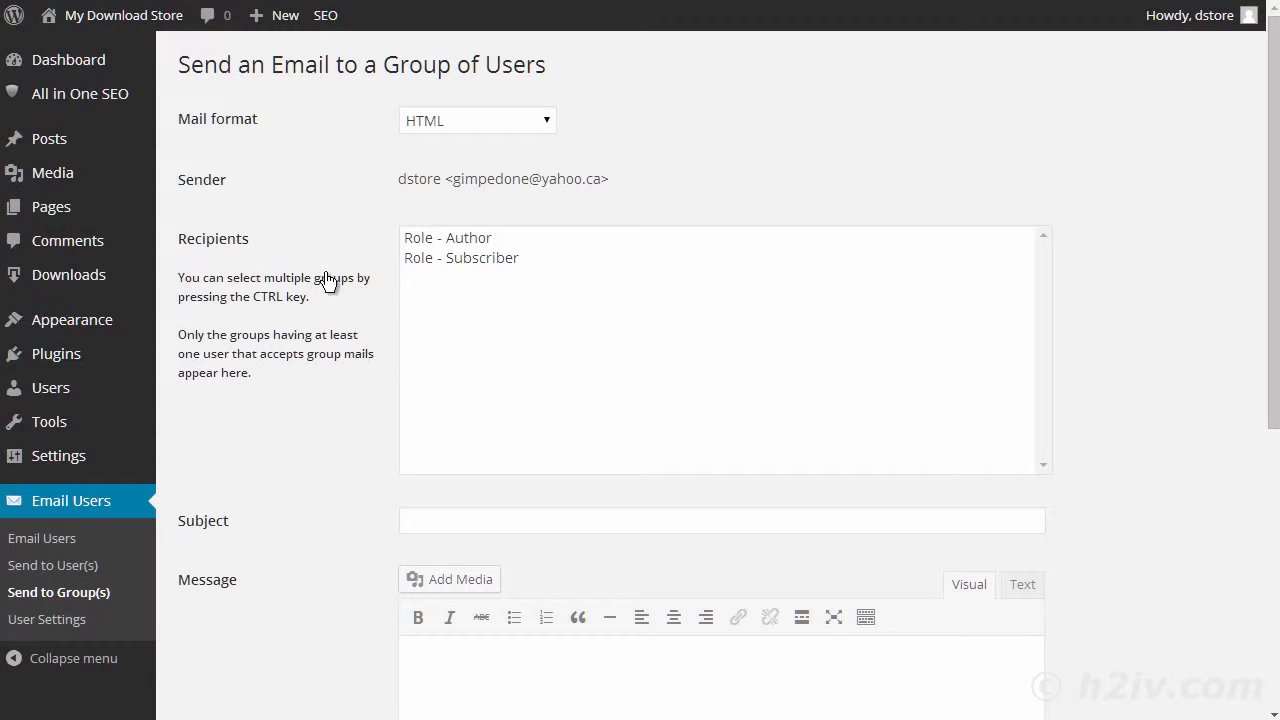
pyautogui.click(483, 262)
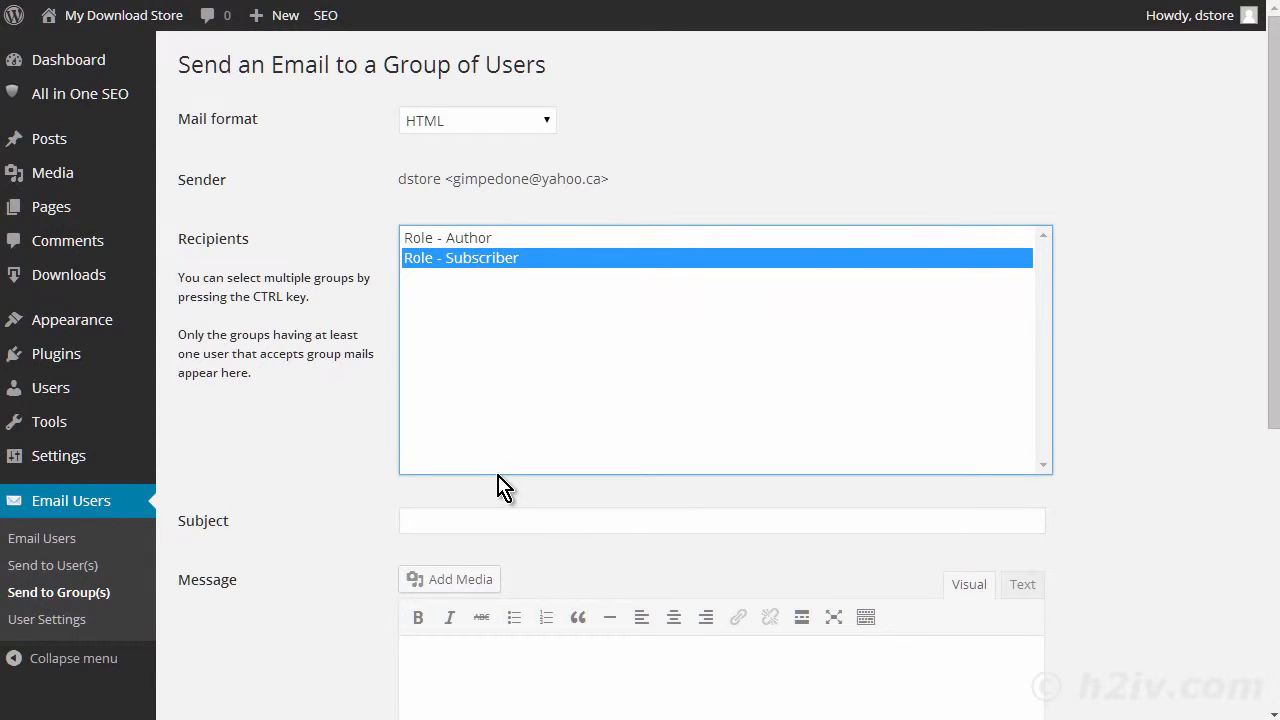
pyautogui.scroll(-1, 311, 490)
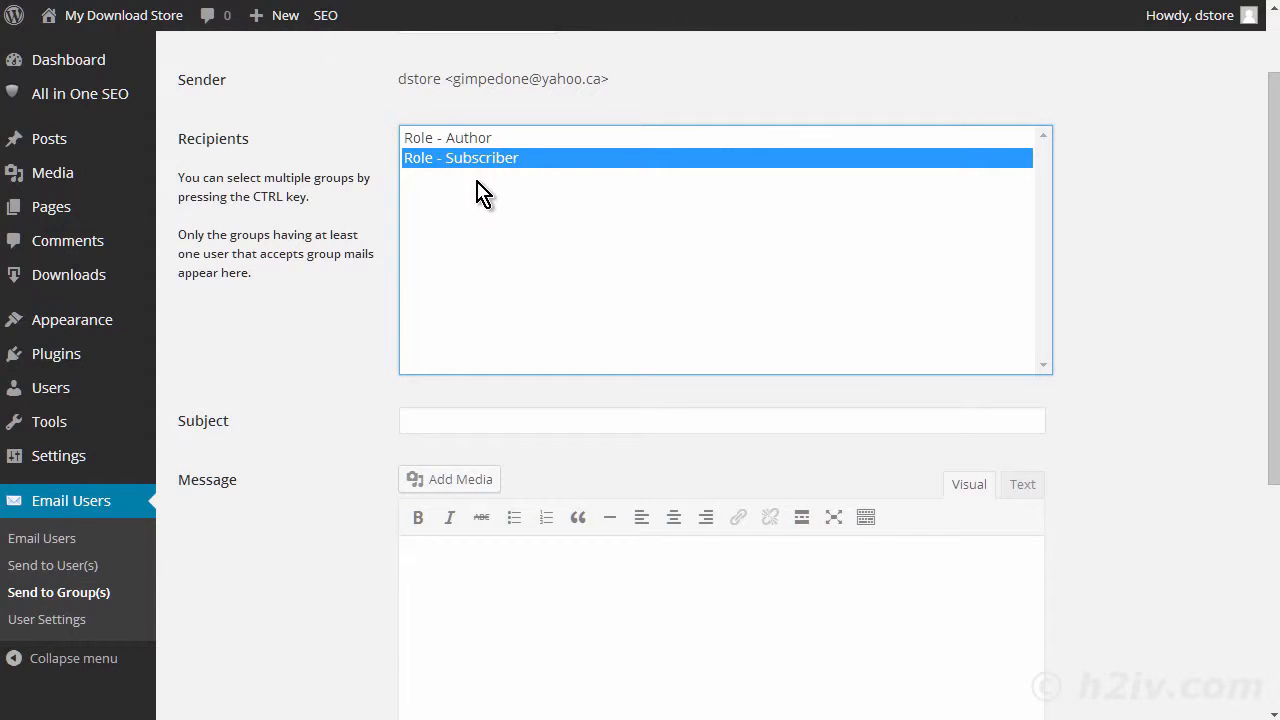
pyautogui.scroll(-1, 472, 385)
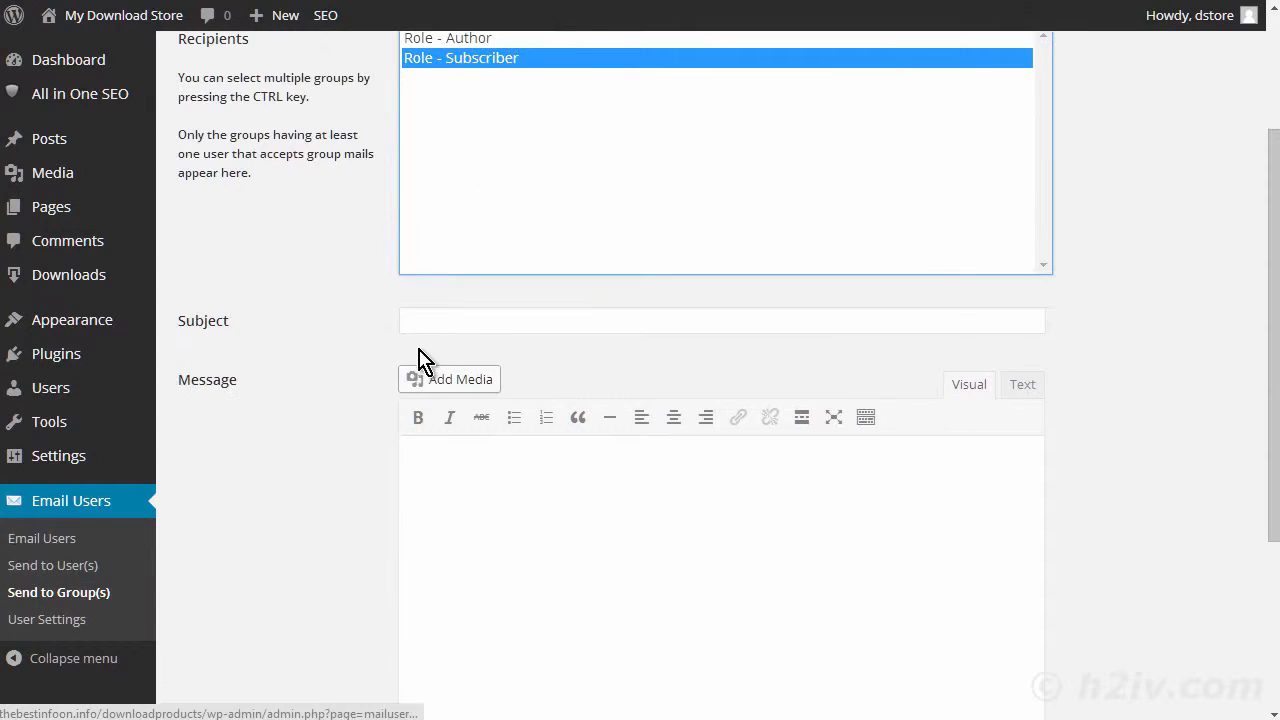
pyautogui.click(463, 316)
pyautogui.scroll(-2, 560, 470)
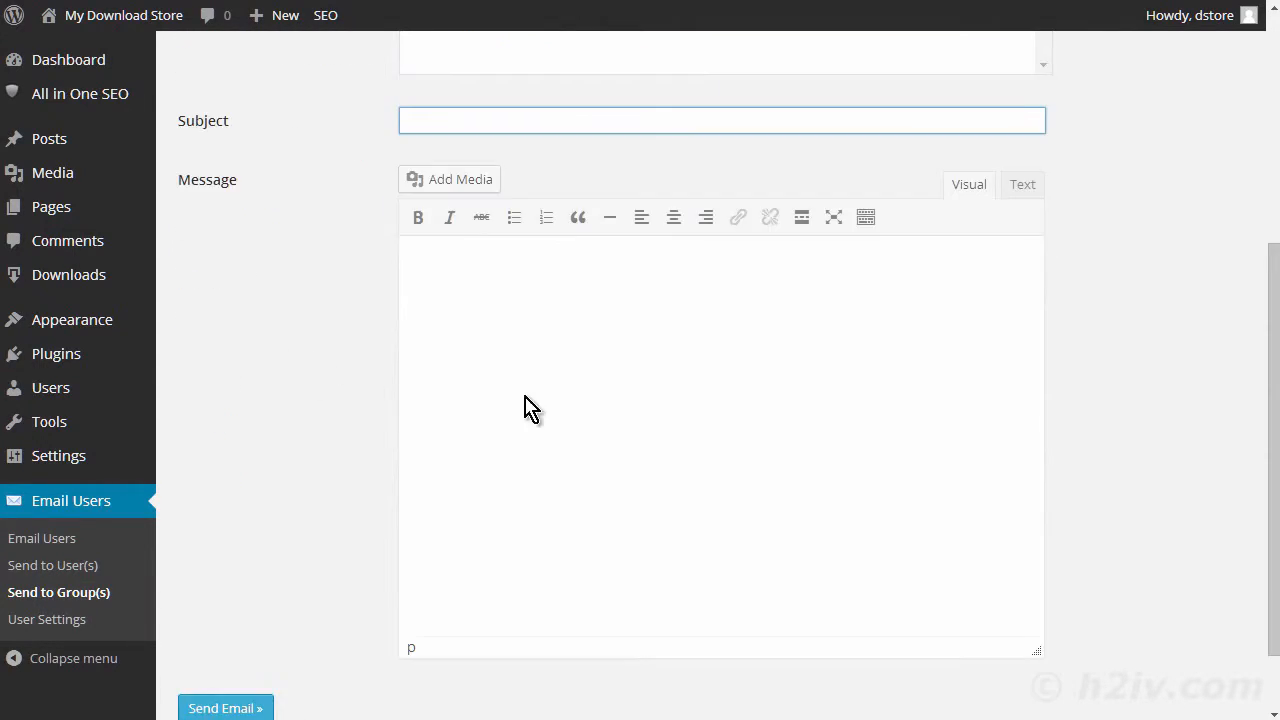
pyautogui.scroll(-1, 530, 360)
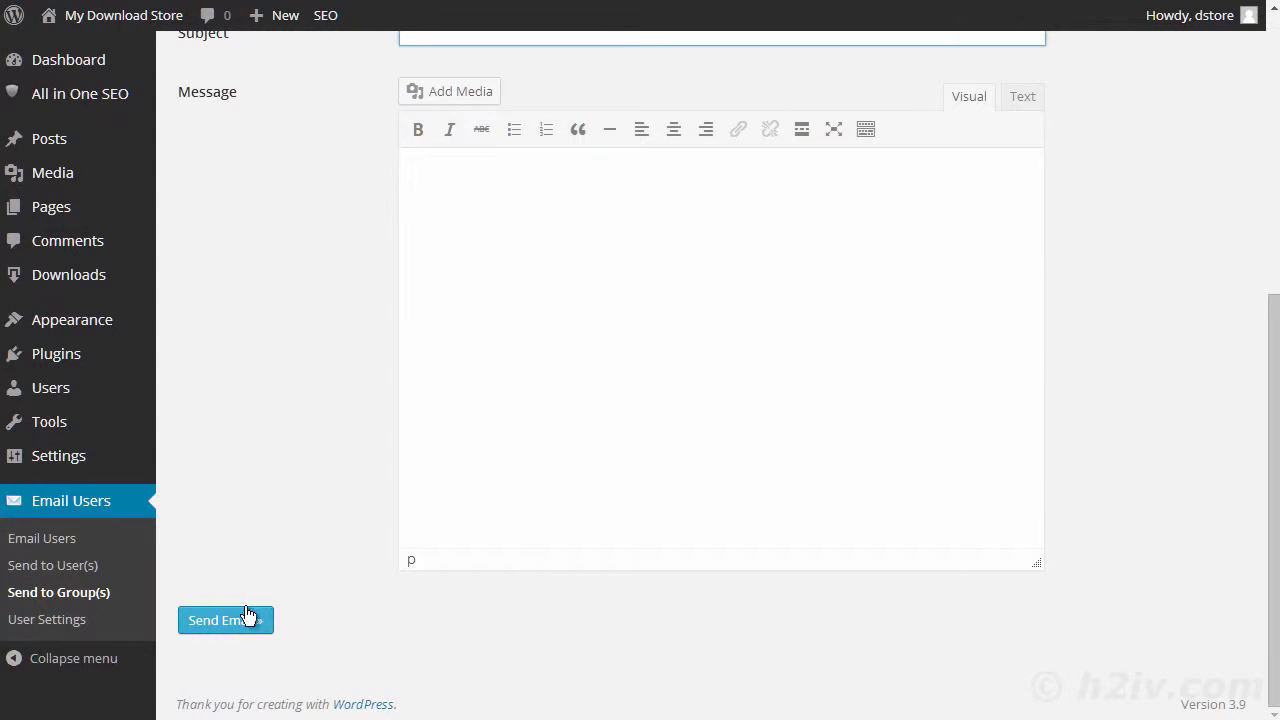
pyautogui.scroll(5, 800, 592)
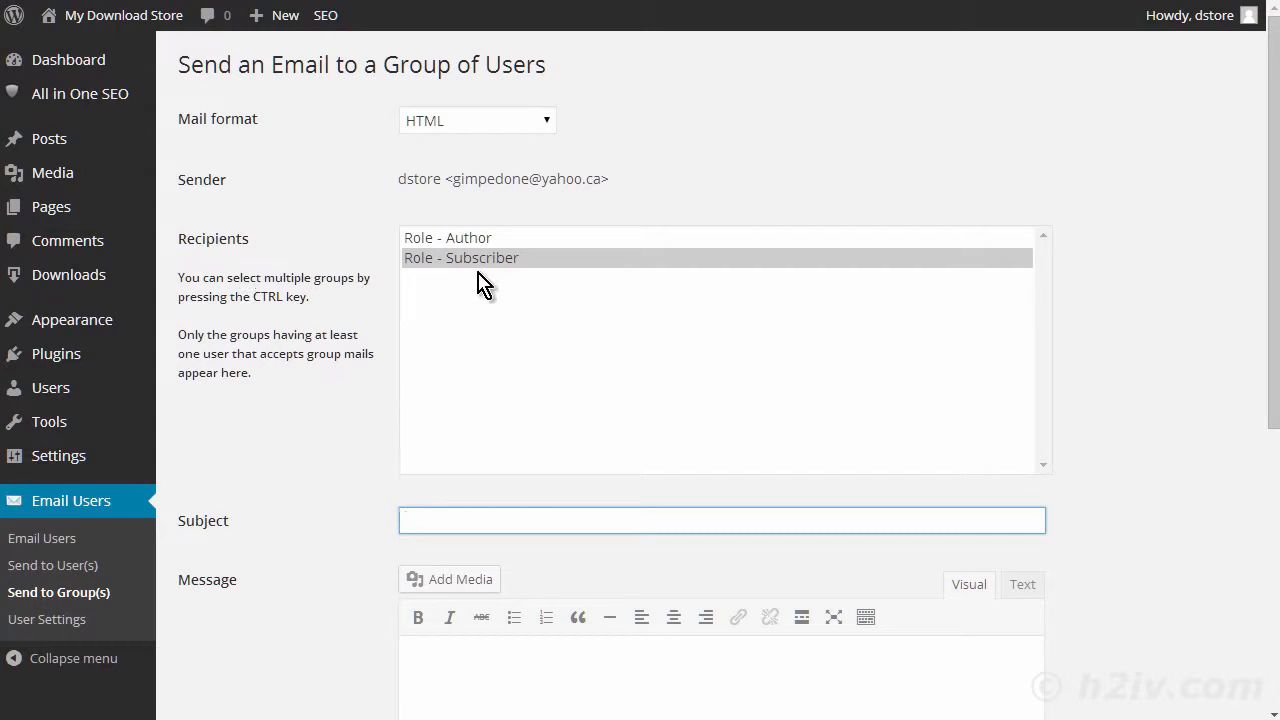
pyautogui.scroll(-4, 309, 434)
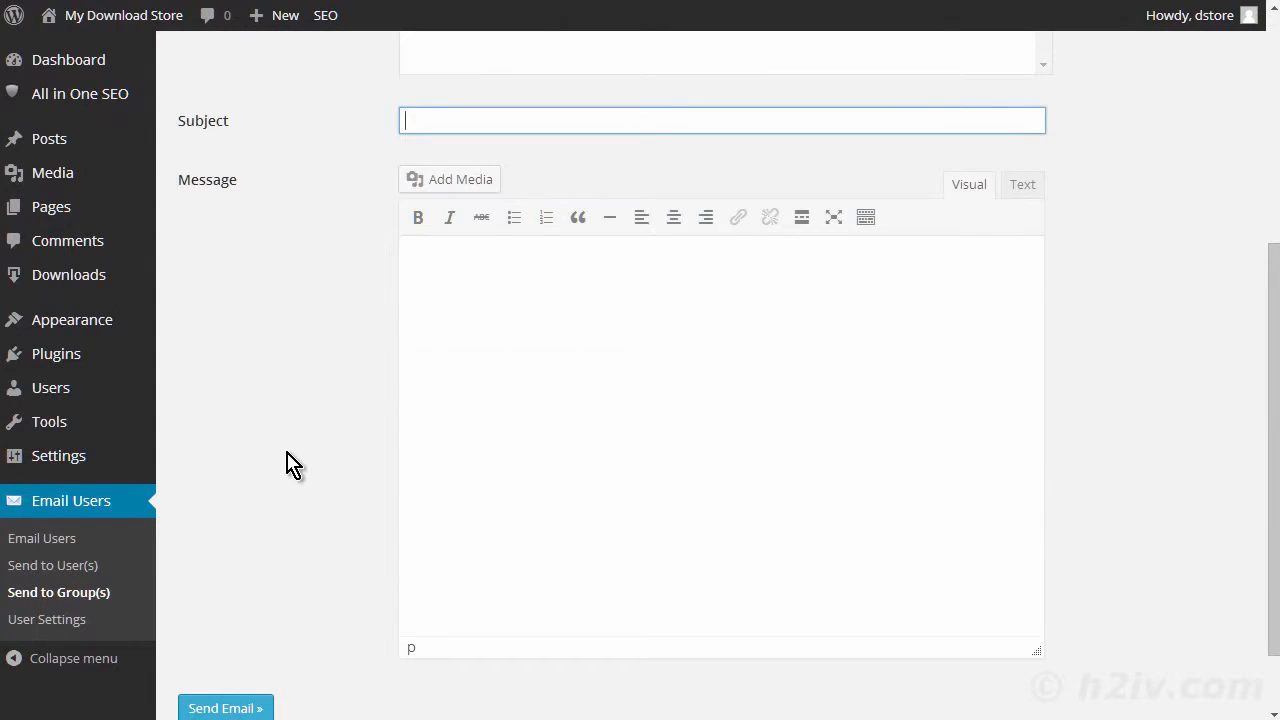
pyautogui.scroll(4, 287, 465)
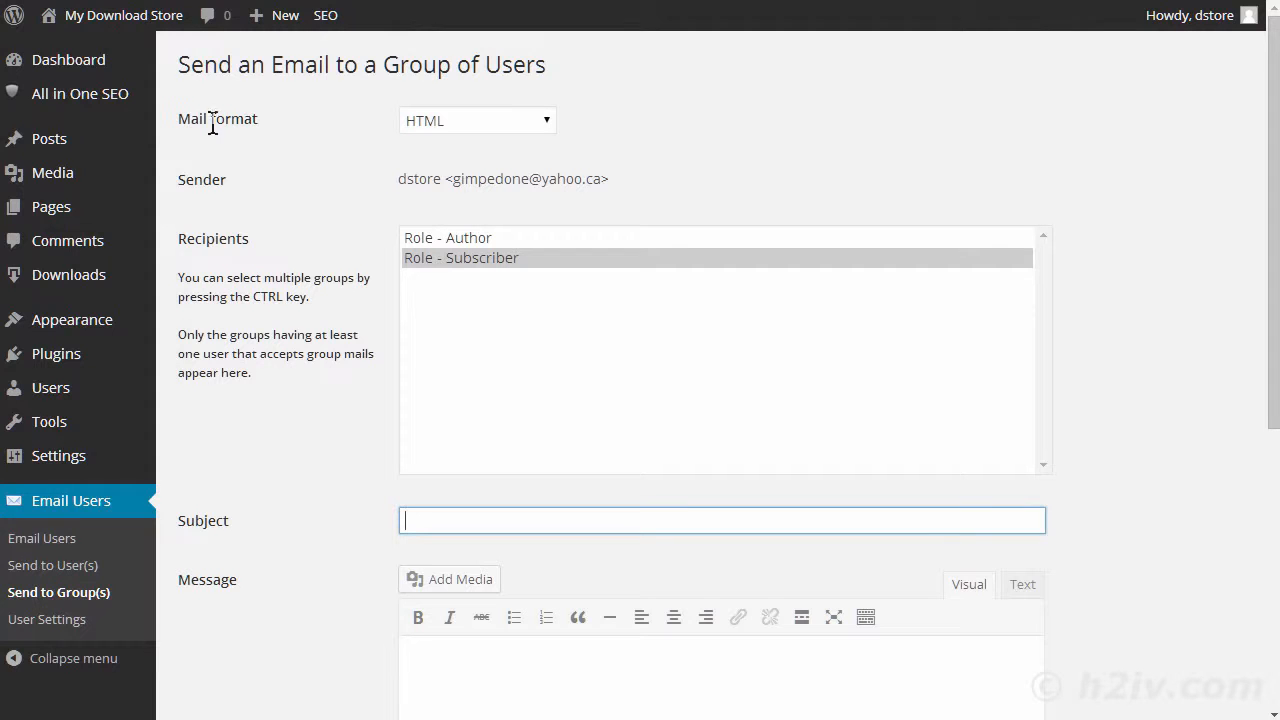
# - Open the list of all posts and start a new blog post
pyautogui.moveTo(58, 150)
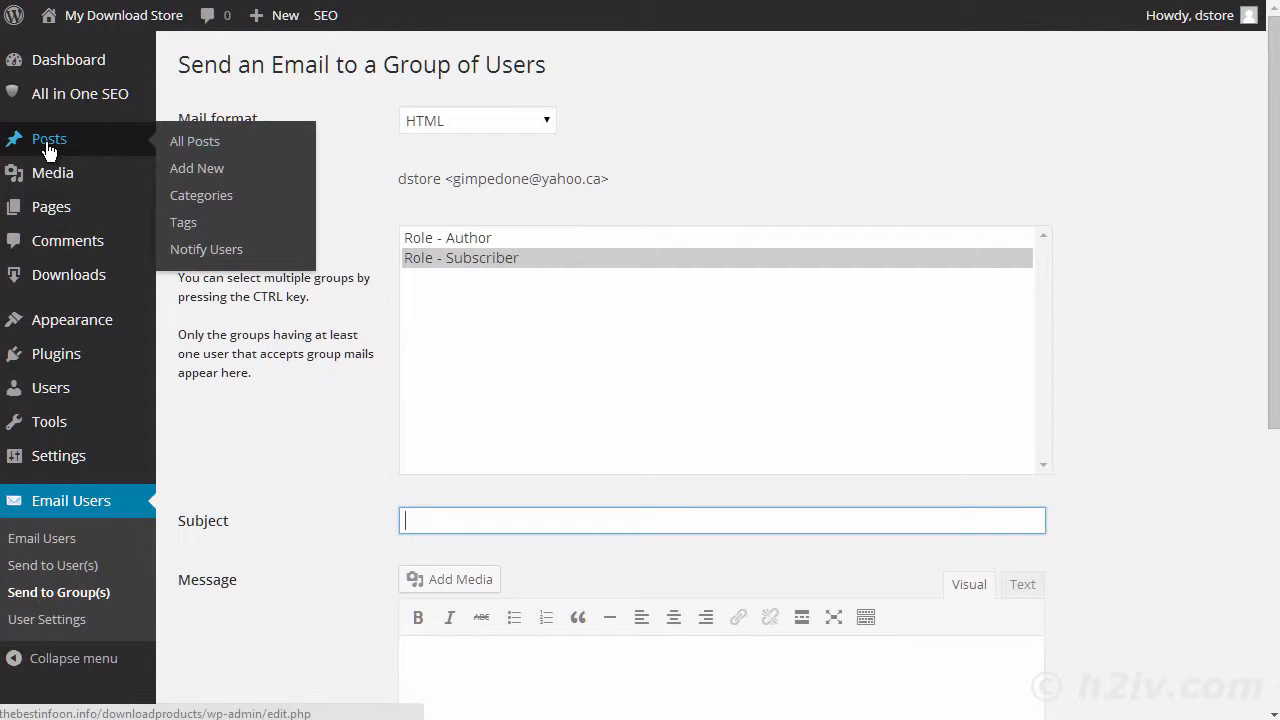
pyautogui.click(200, 144)
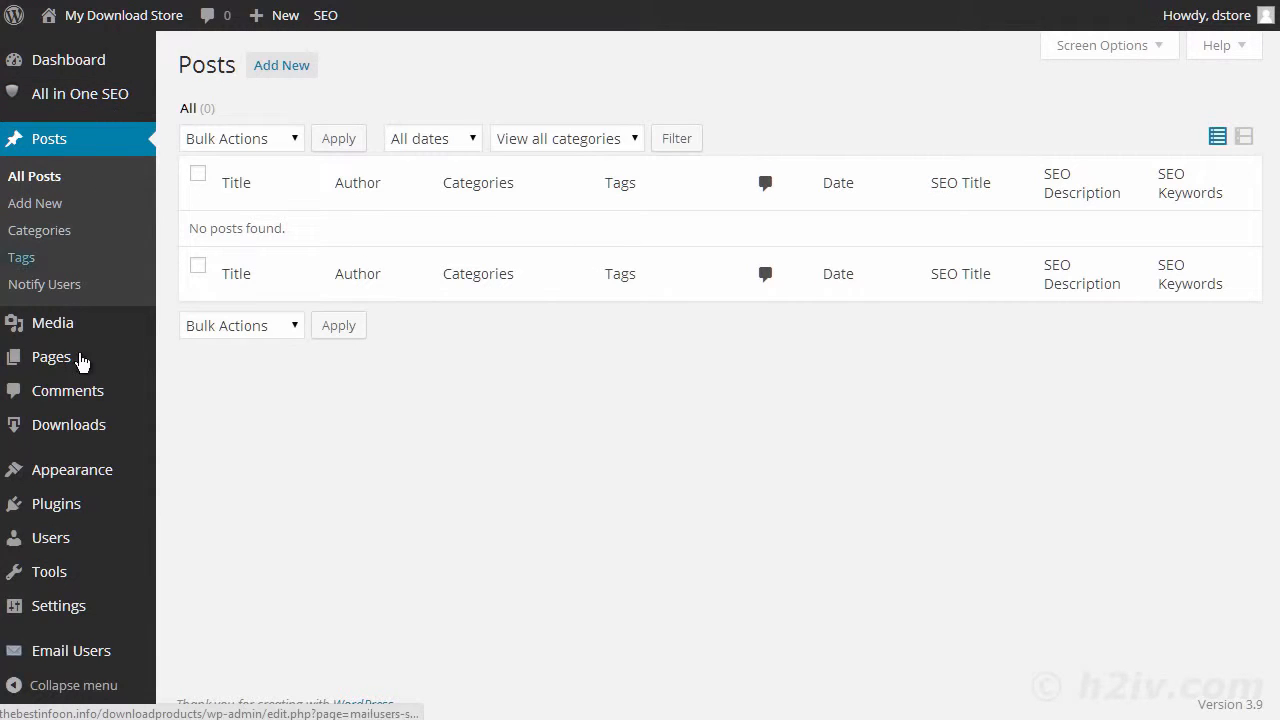
pyautogui.click(48, 208)
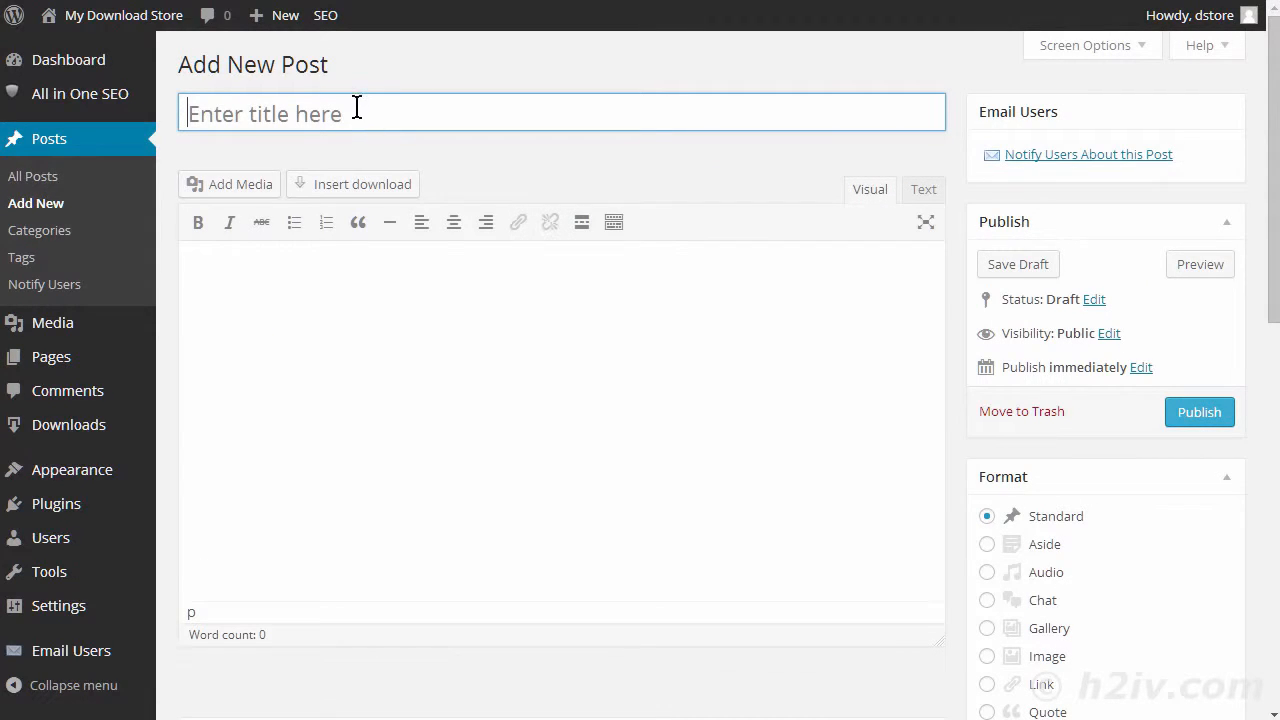
# - Enter "Tesst" as the new post's title and "Test" as its body text
pyautogui.write('Tesst')
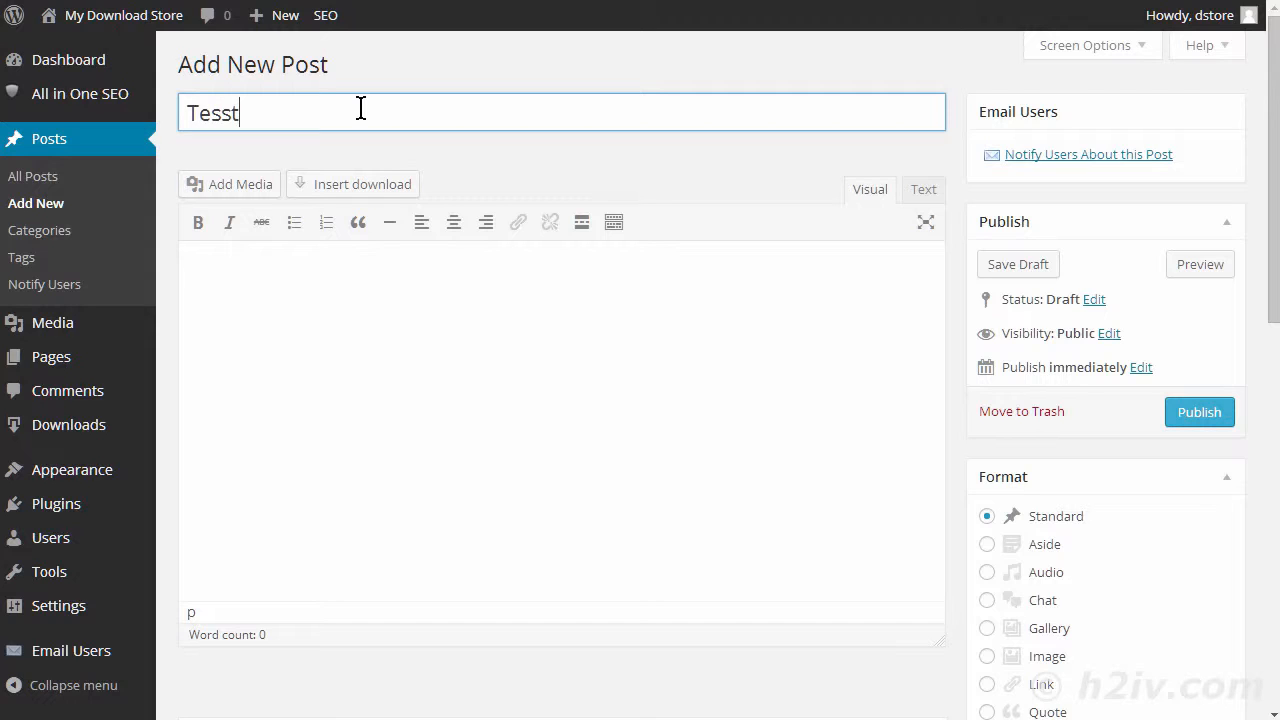
pyautogui.press('Tab')
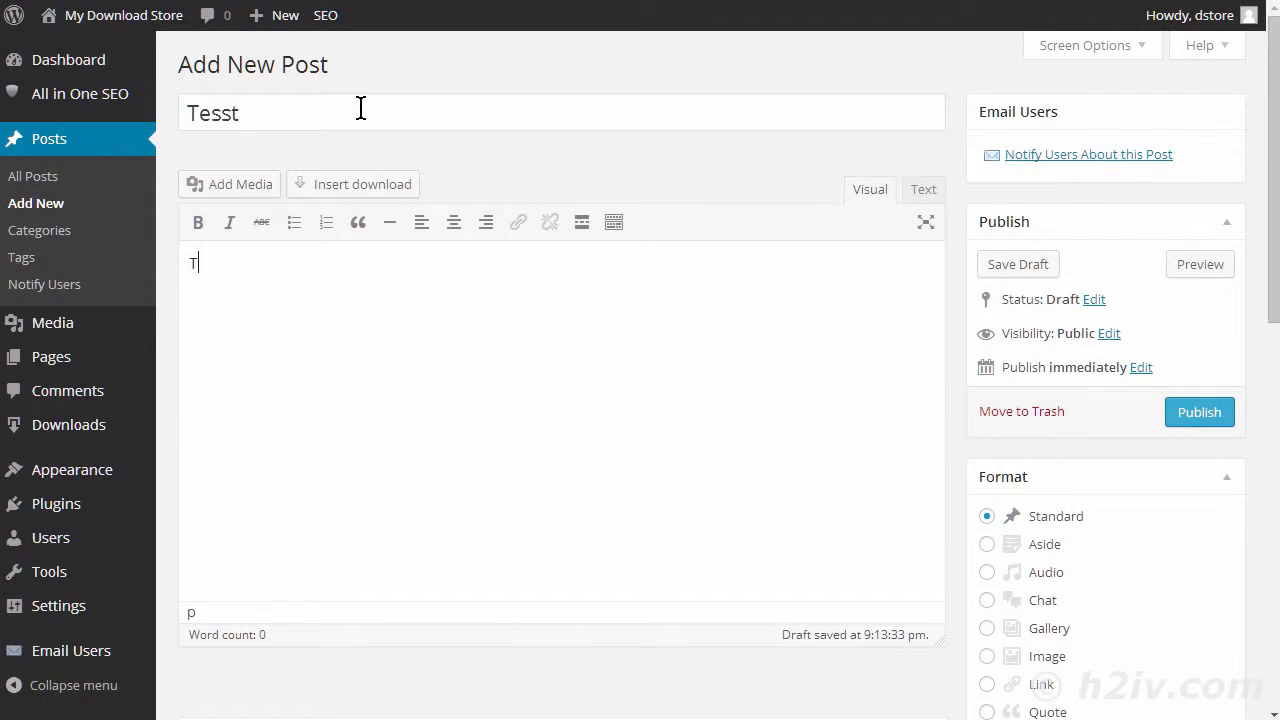
pyautogui.write('Test')
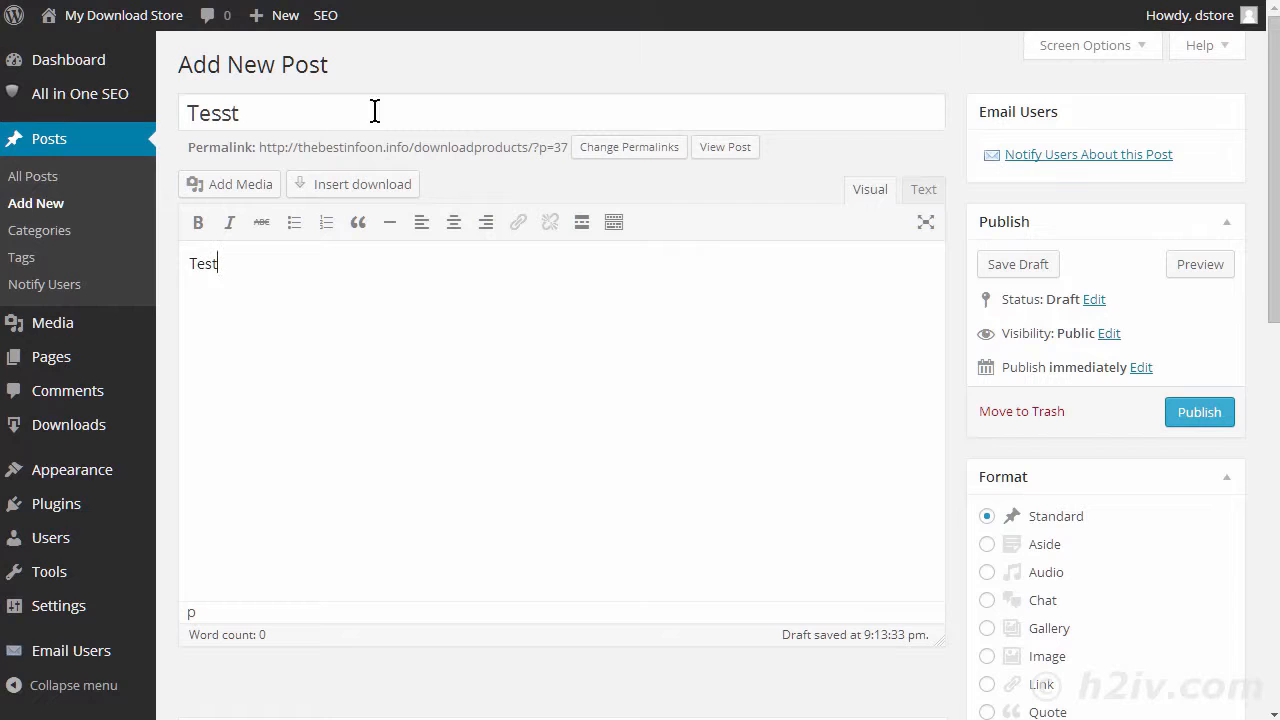
# - Assign the new post to the Uncategorized category, check the remaining post options, and publish it
pyautogui.scroll(-4, 896, 318)
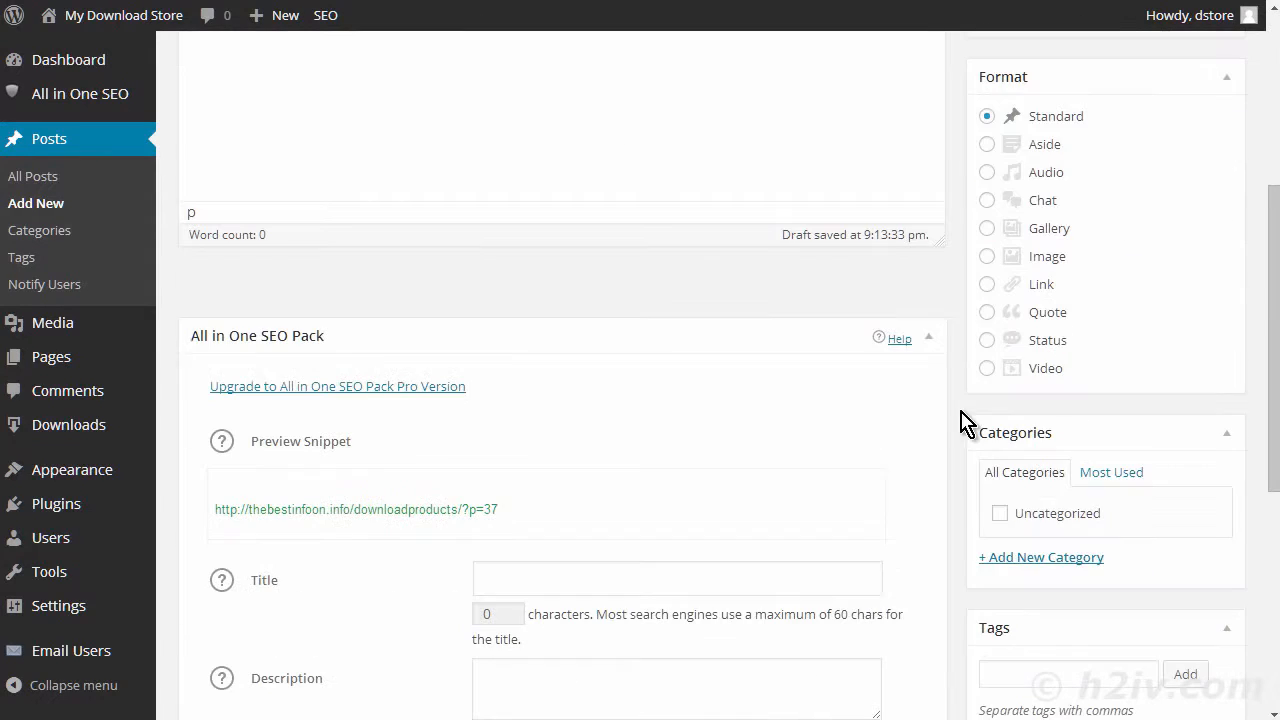
pyautogui.click(1000, 513)
pyautogui.scroll(-2, 955, 340)
pyautogui.scroll(-1, 955, 342)
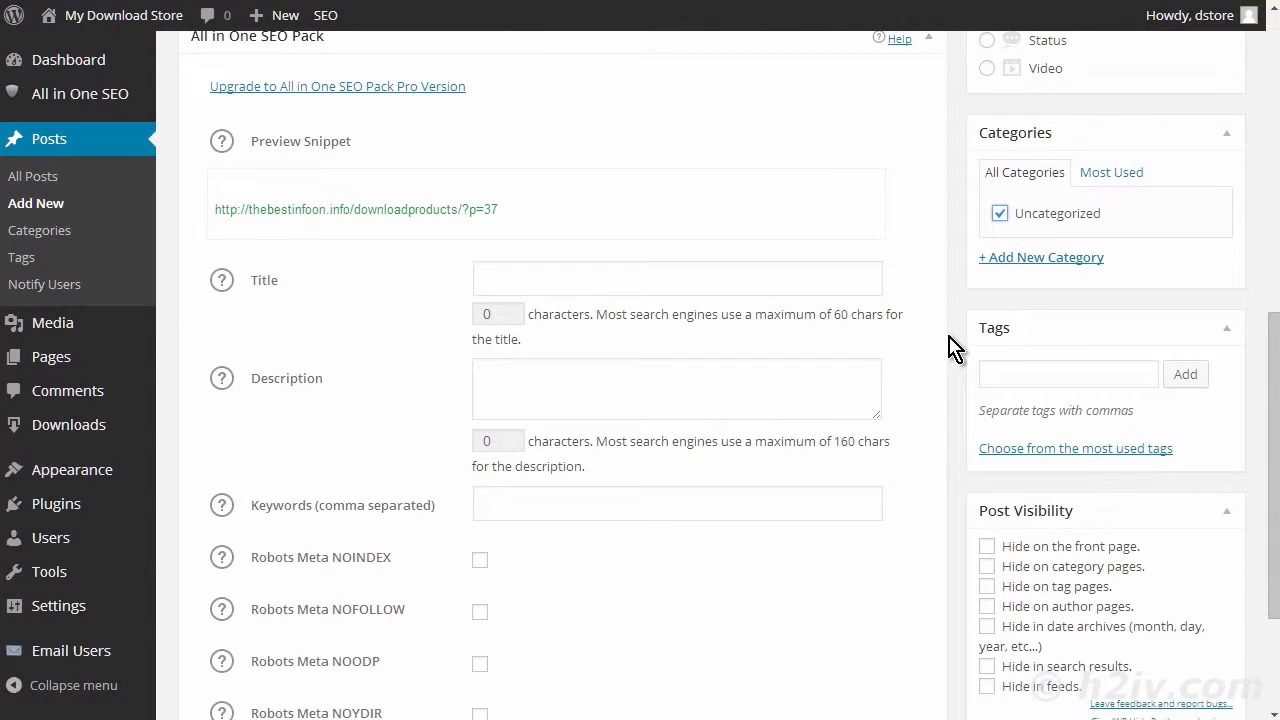
pyautogui.scroll(-2, 958, 350)
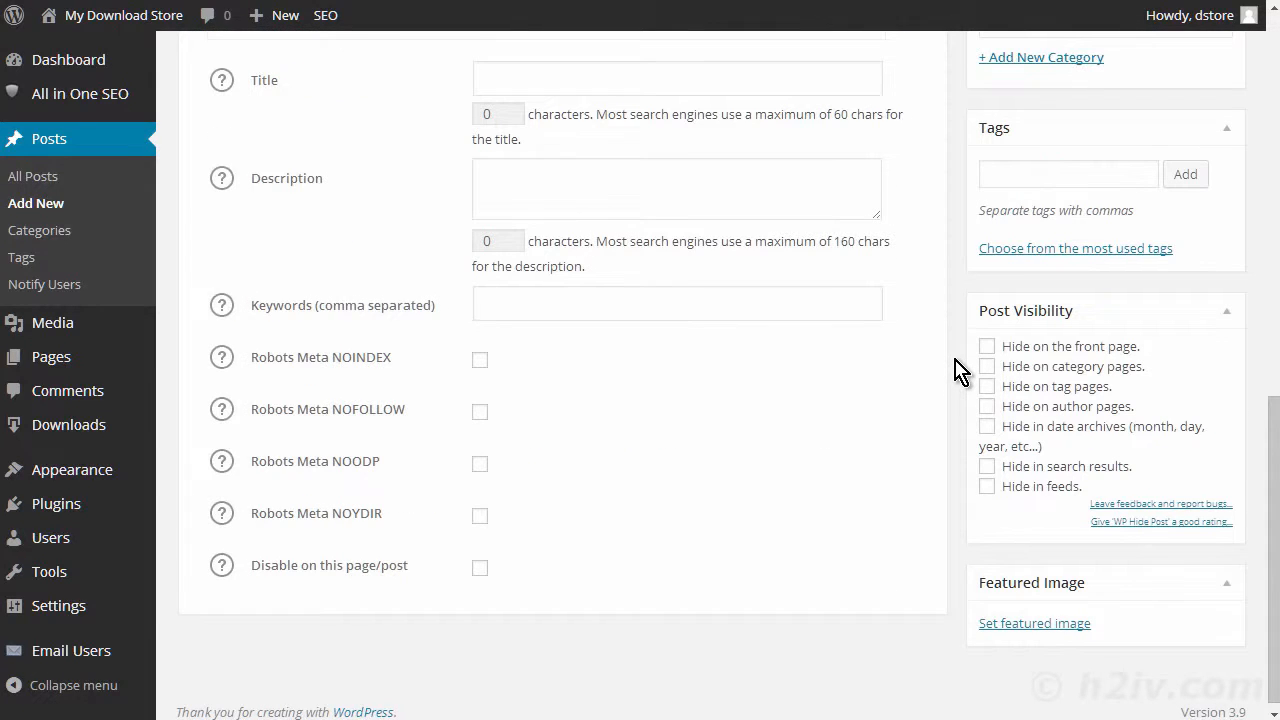
pyautogui.scroll(10, 960, 350)
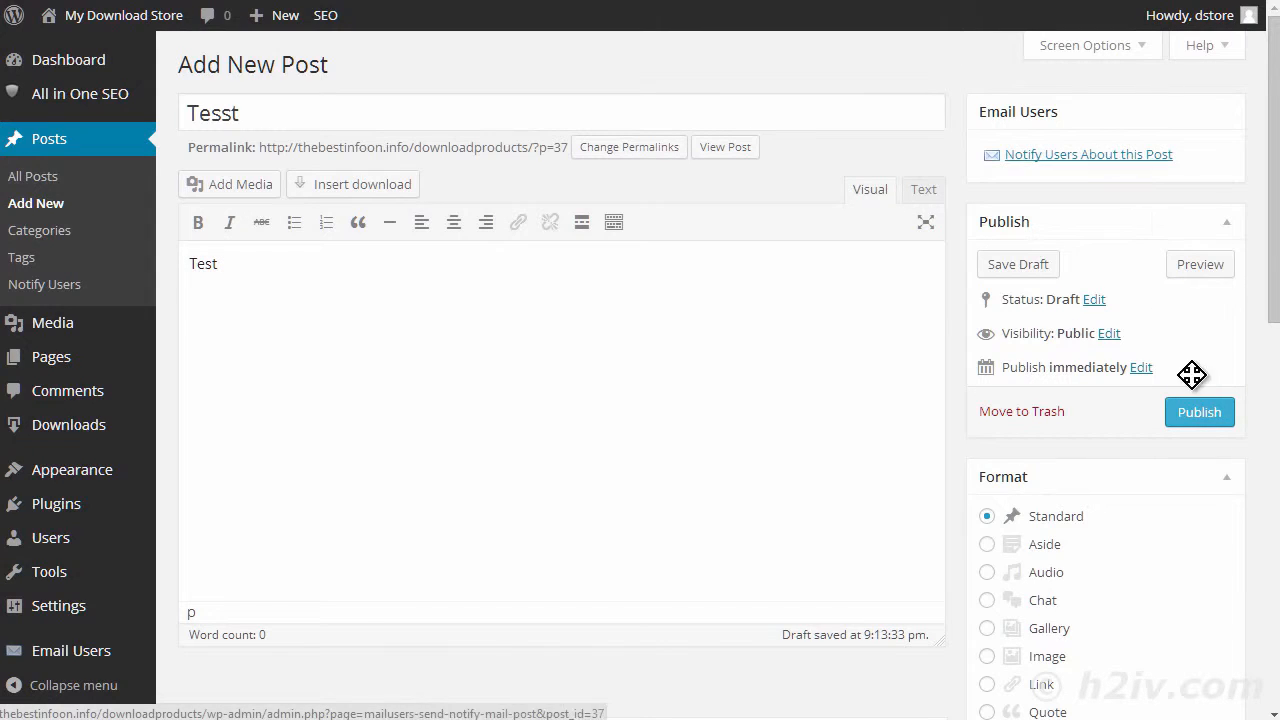
pyautogui.click(1199, 412)
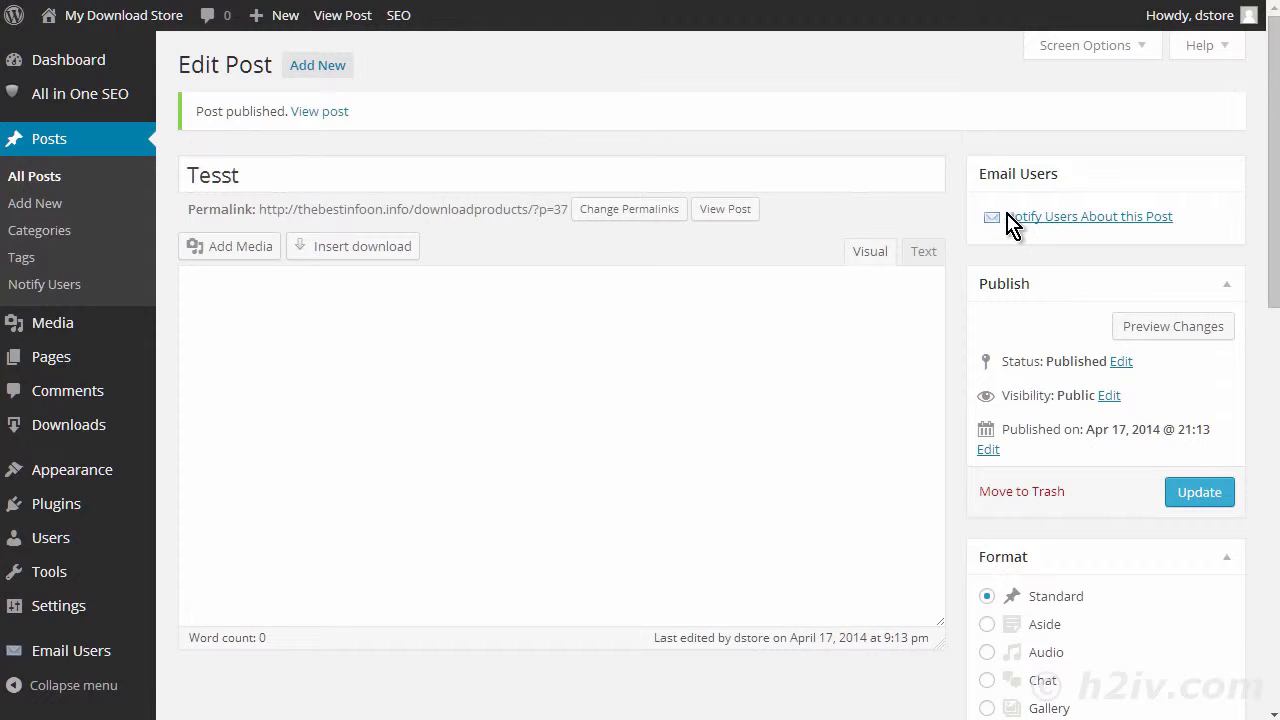
# - Notify users about the published post by sending the notification email to the Subscriber role
pyautogui.click(1118, 218)
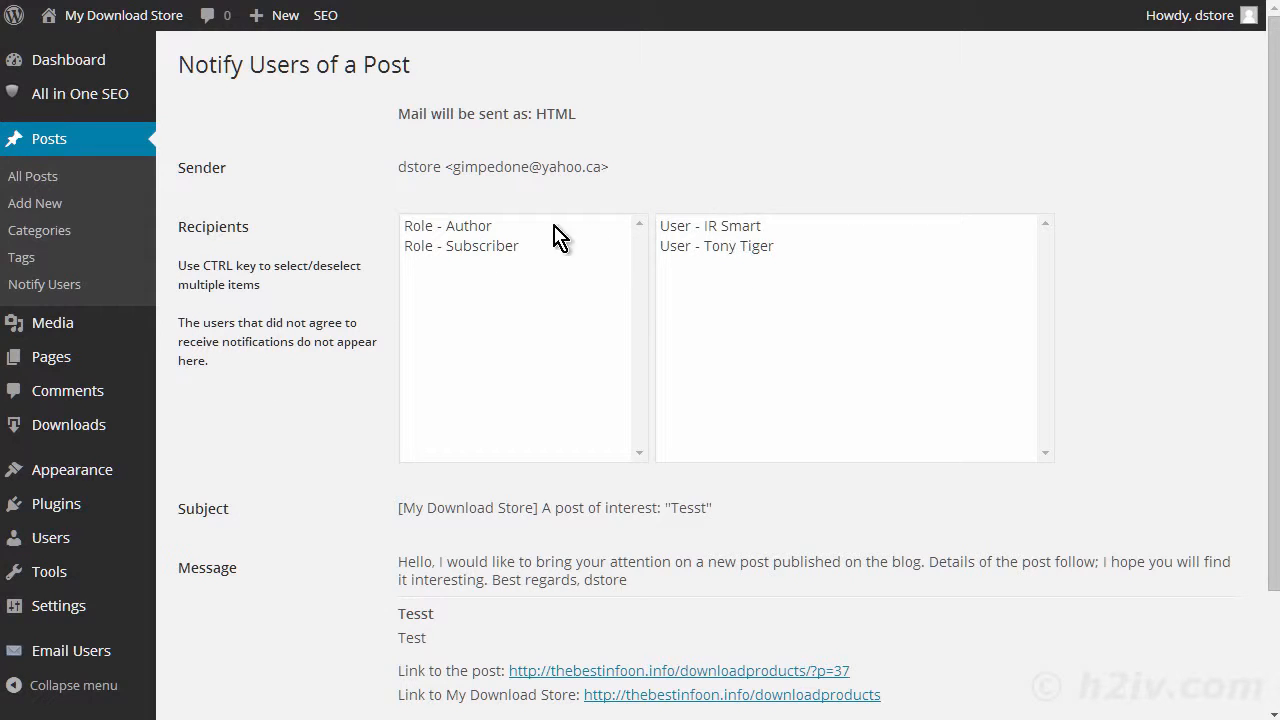
pyautogui.click(486, 247)
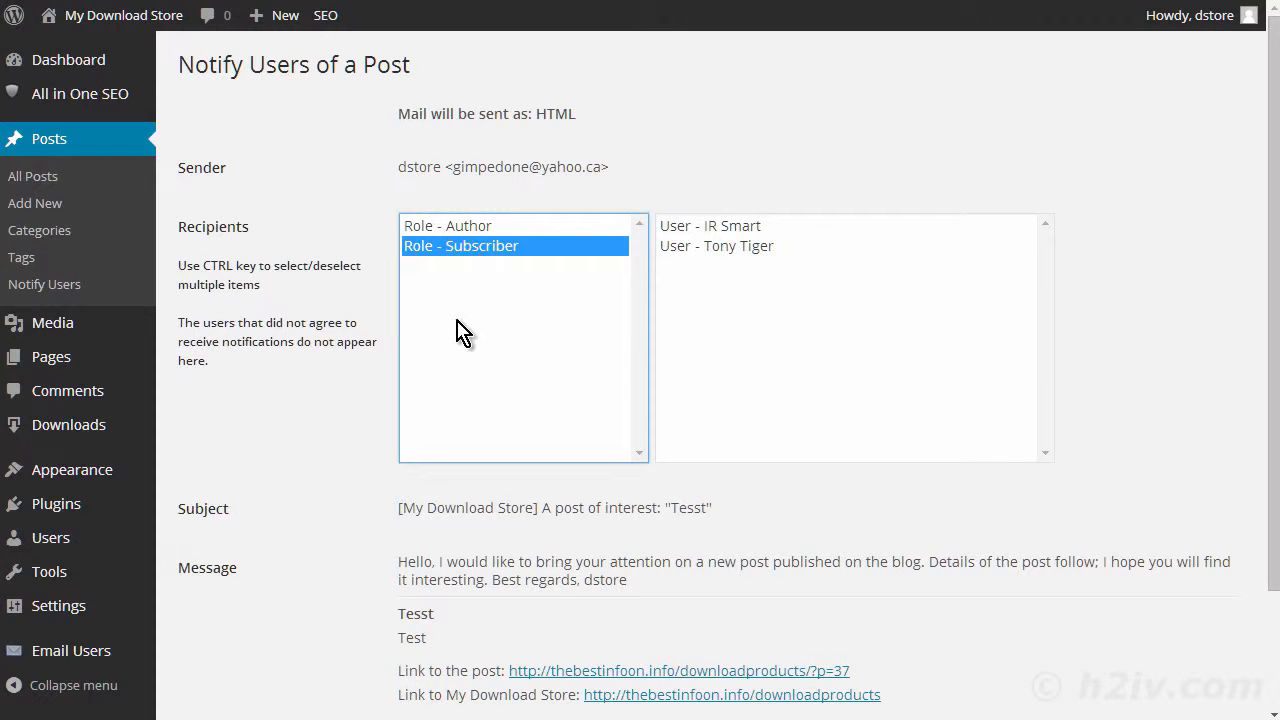
pyautogui.scroll(-3, 323, 320)
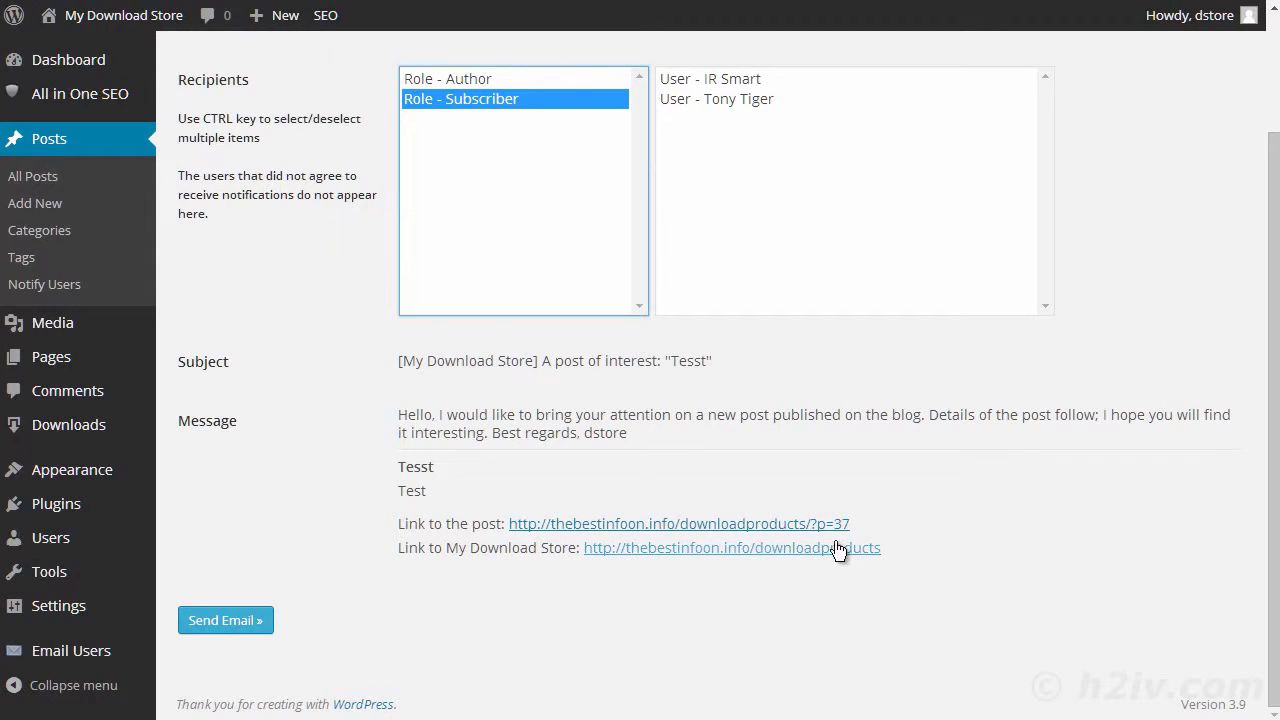
pyautogui.click(240, 625)
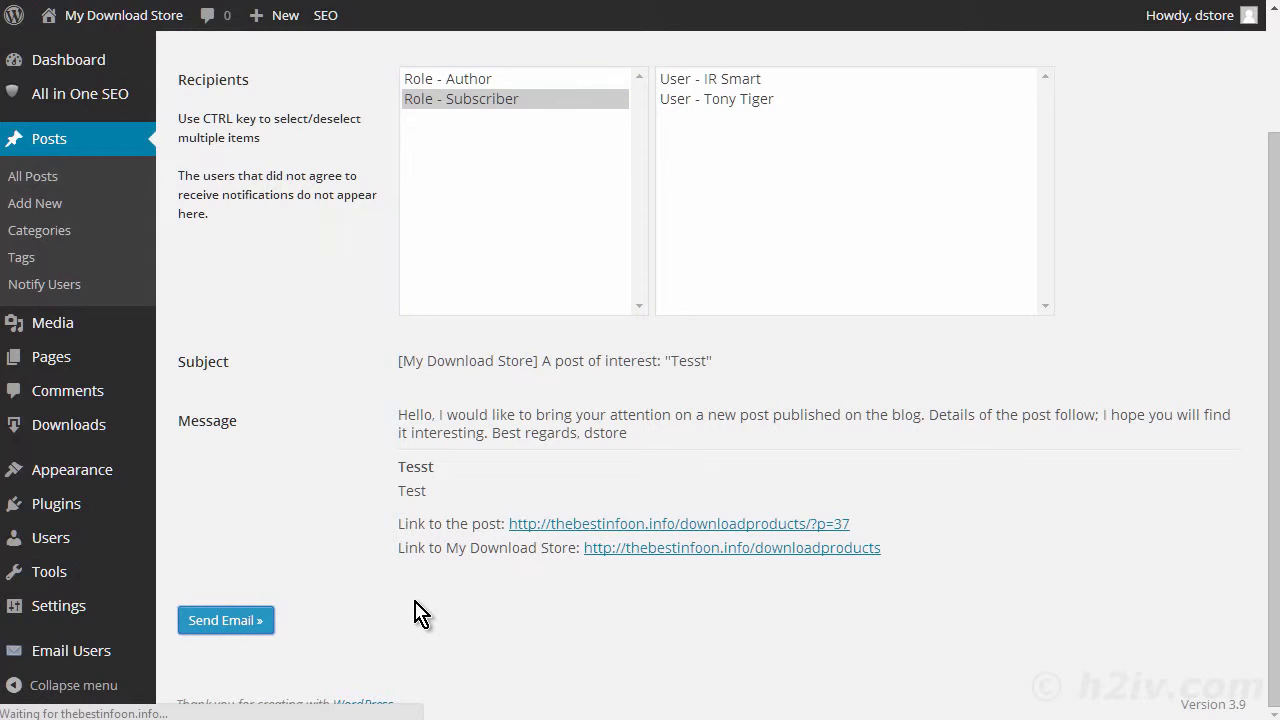